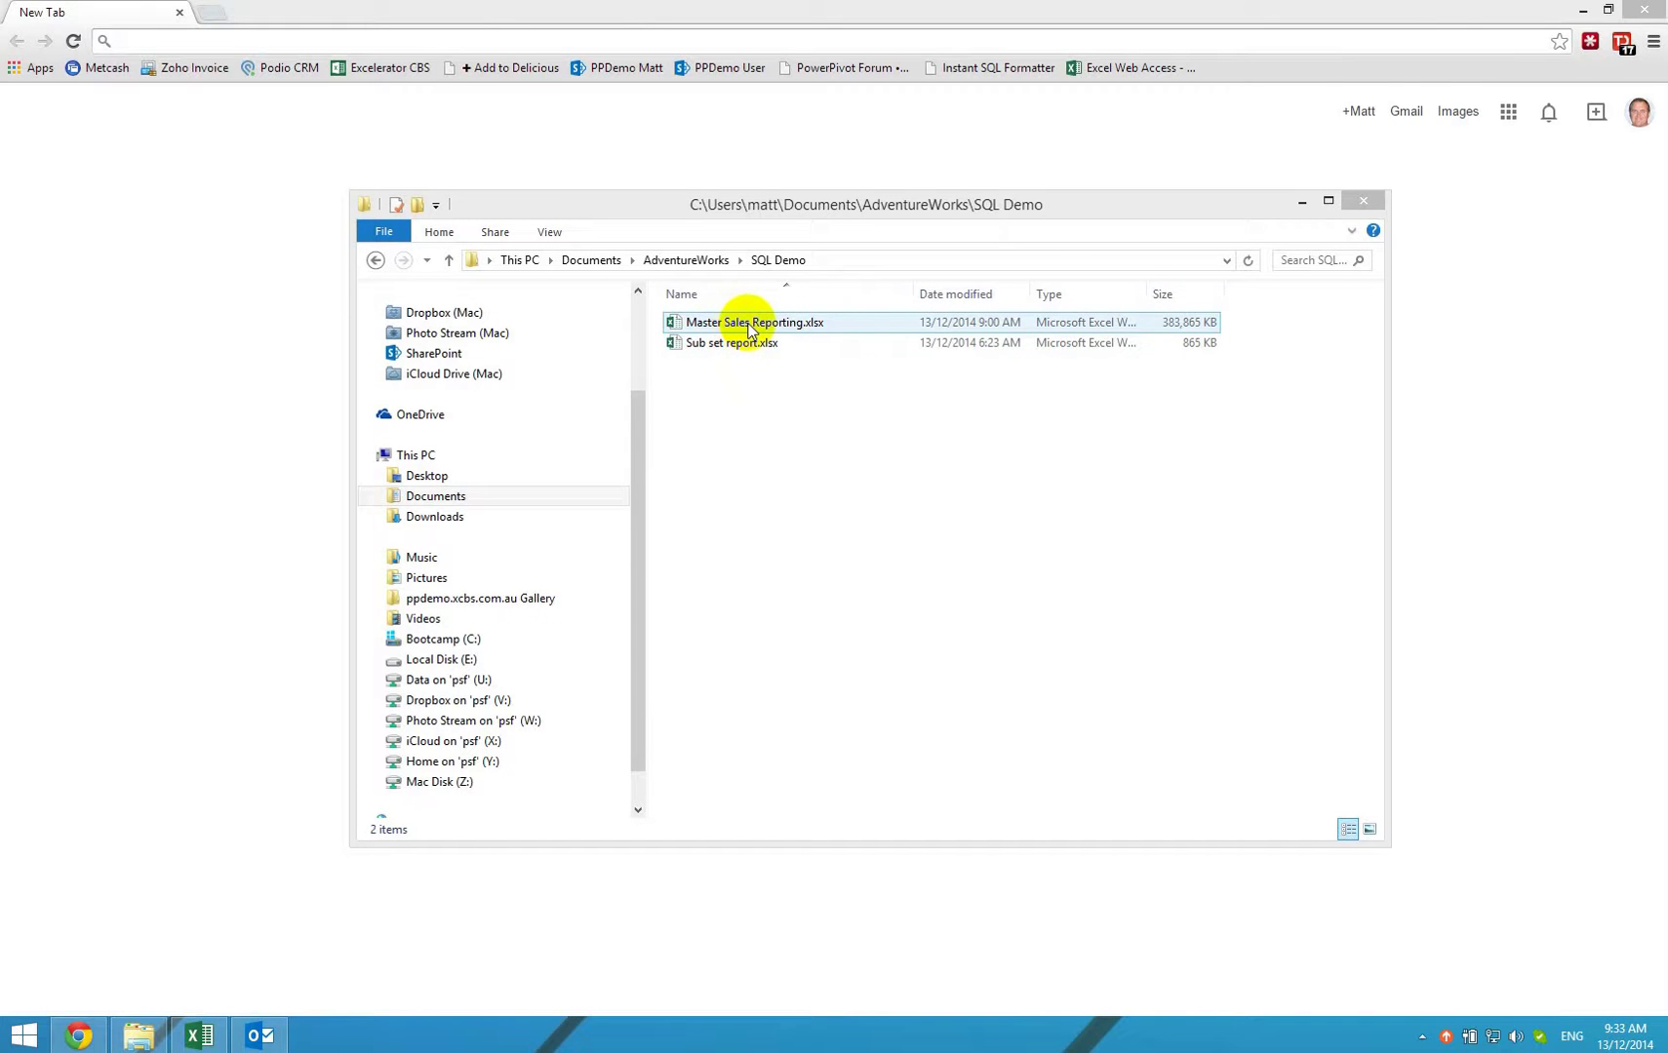
# Open Master Sales Reporting.xlsx and browse the measures in its PivotTable Fields list.
pyautogui.doubleClick(749, 323)
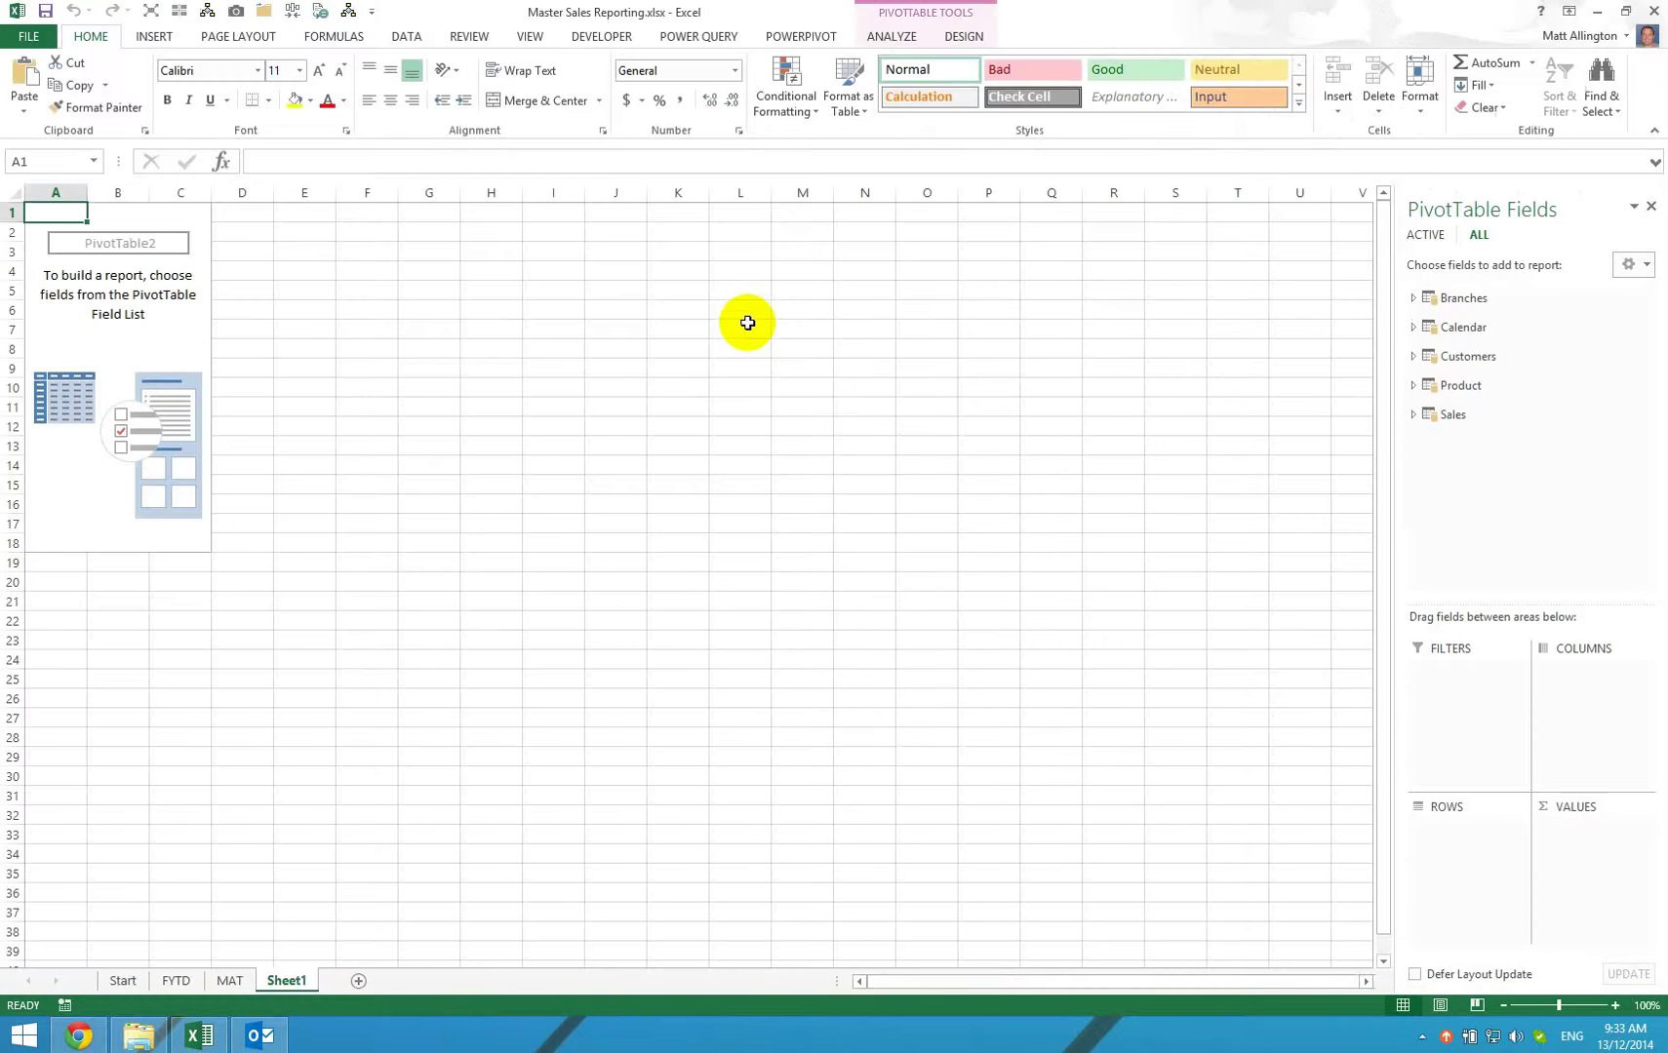
pyautogui.click(1412, 415)
pyautogui.scroll(-5, 1478, 332)
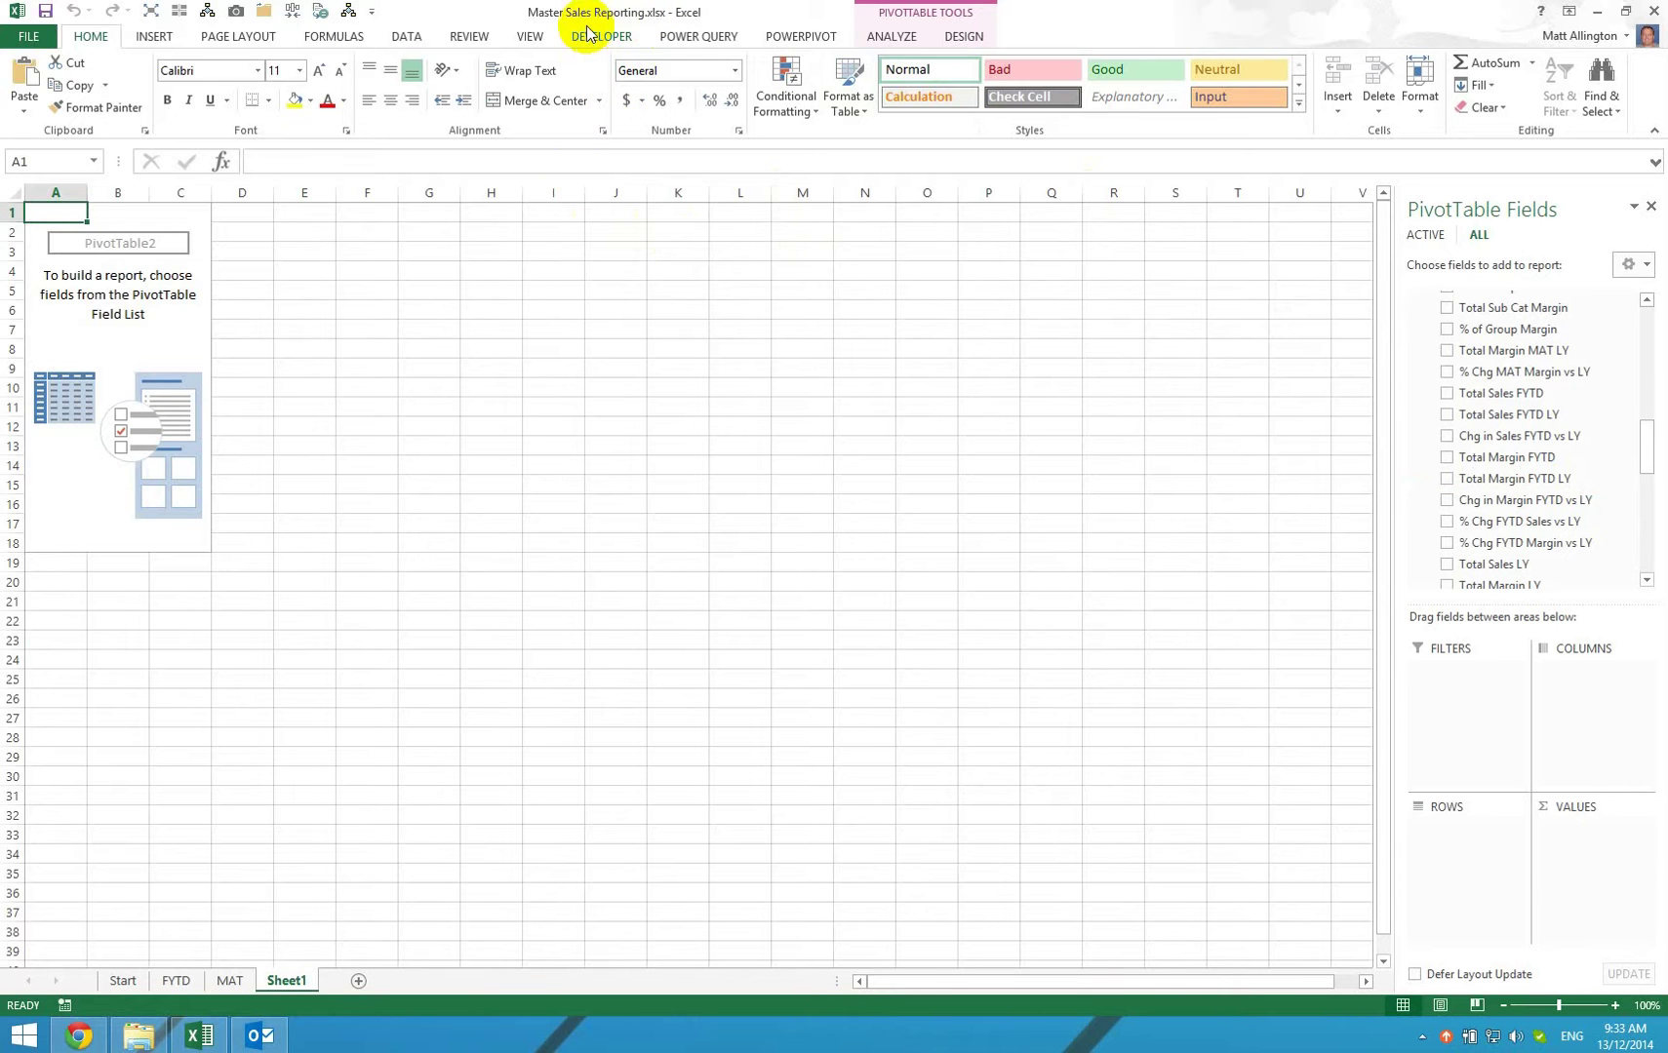
# Close the Master Sales Reporting workbook without saving changes.
pyautogui.hotkey('alt', 'b')
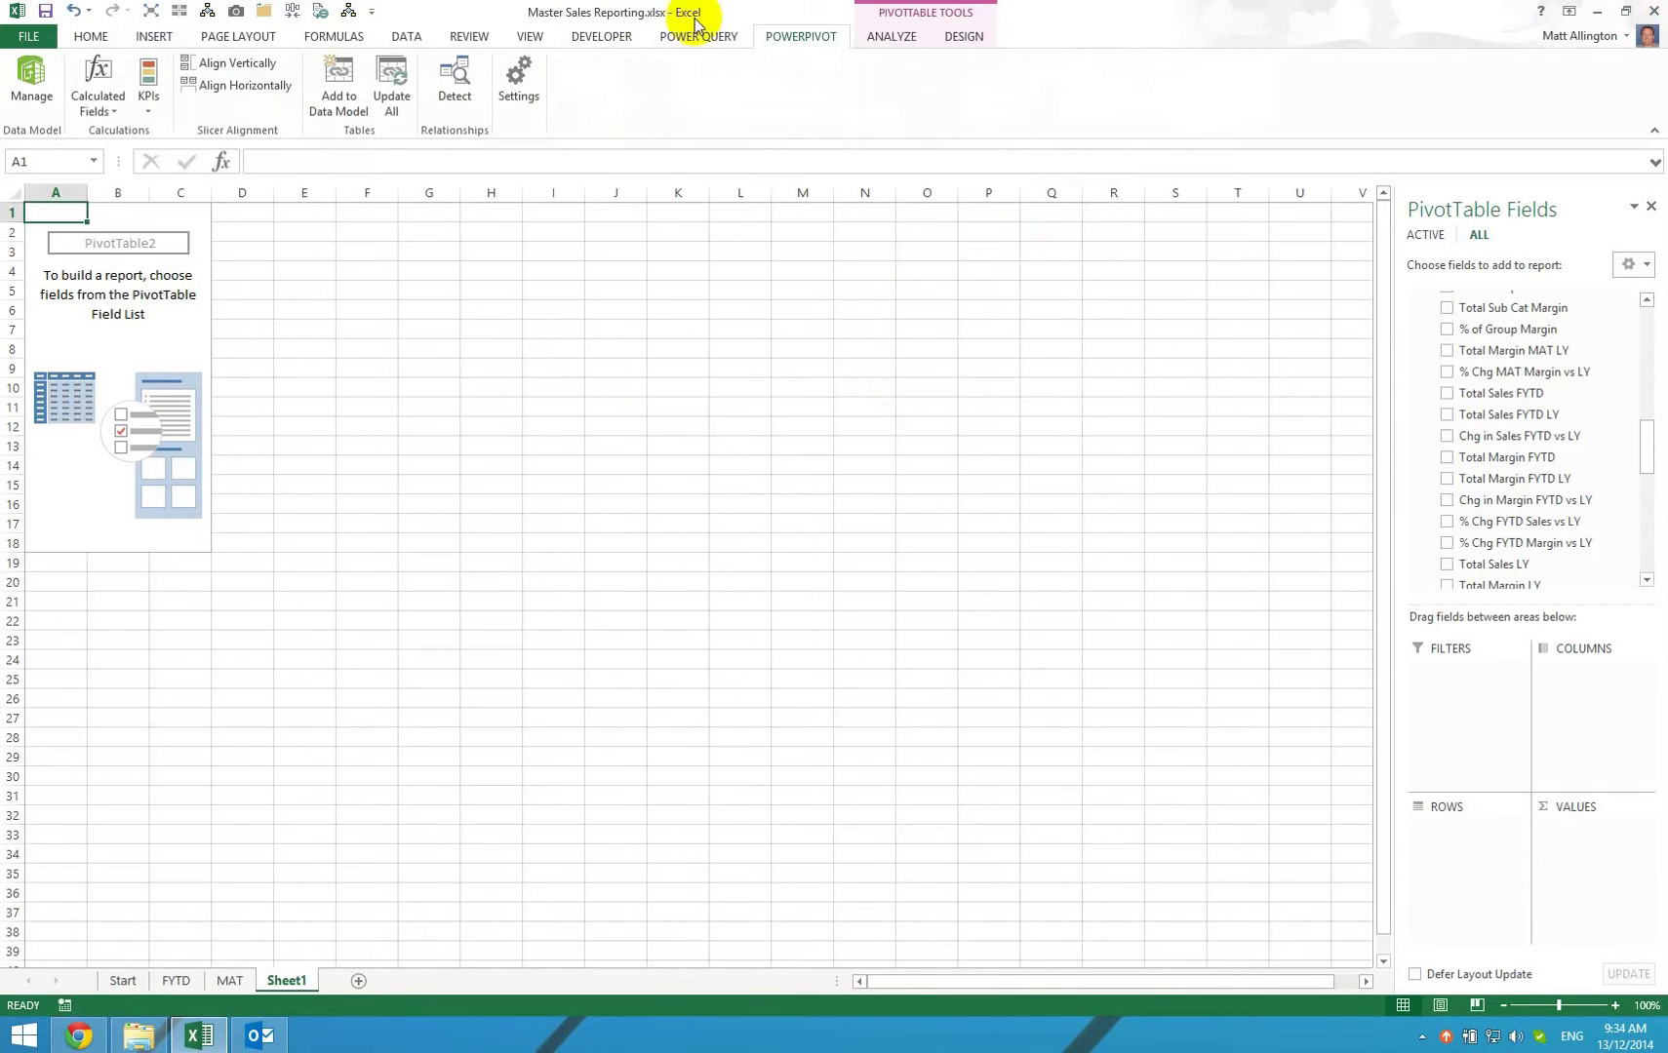
pyautogui.click(265, 14)
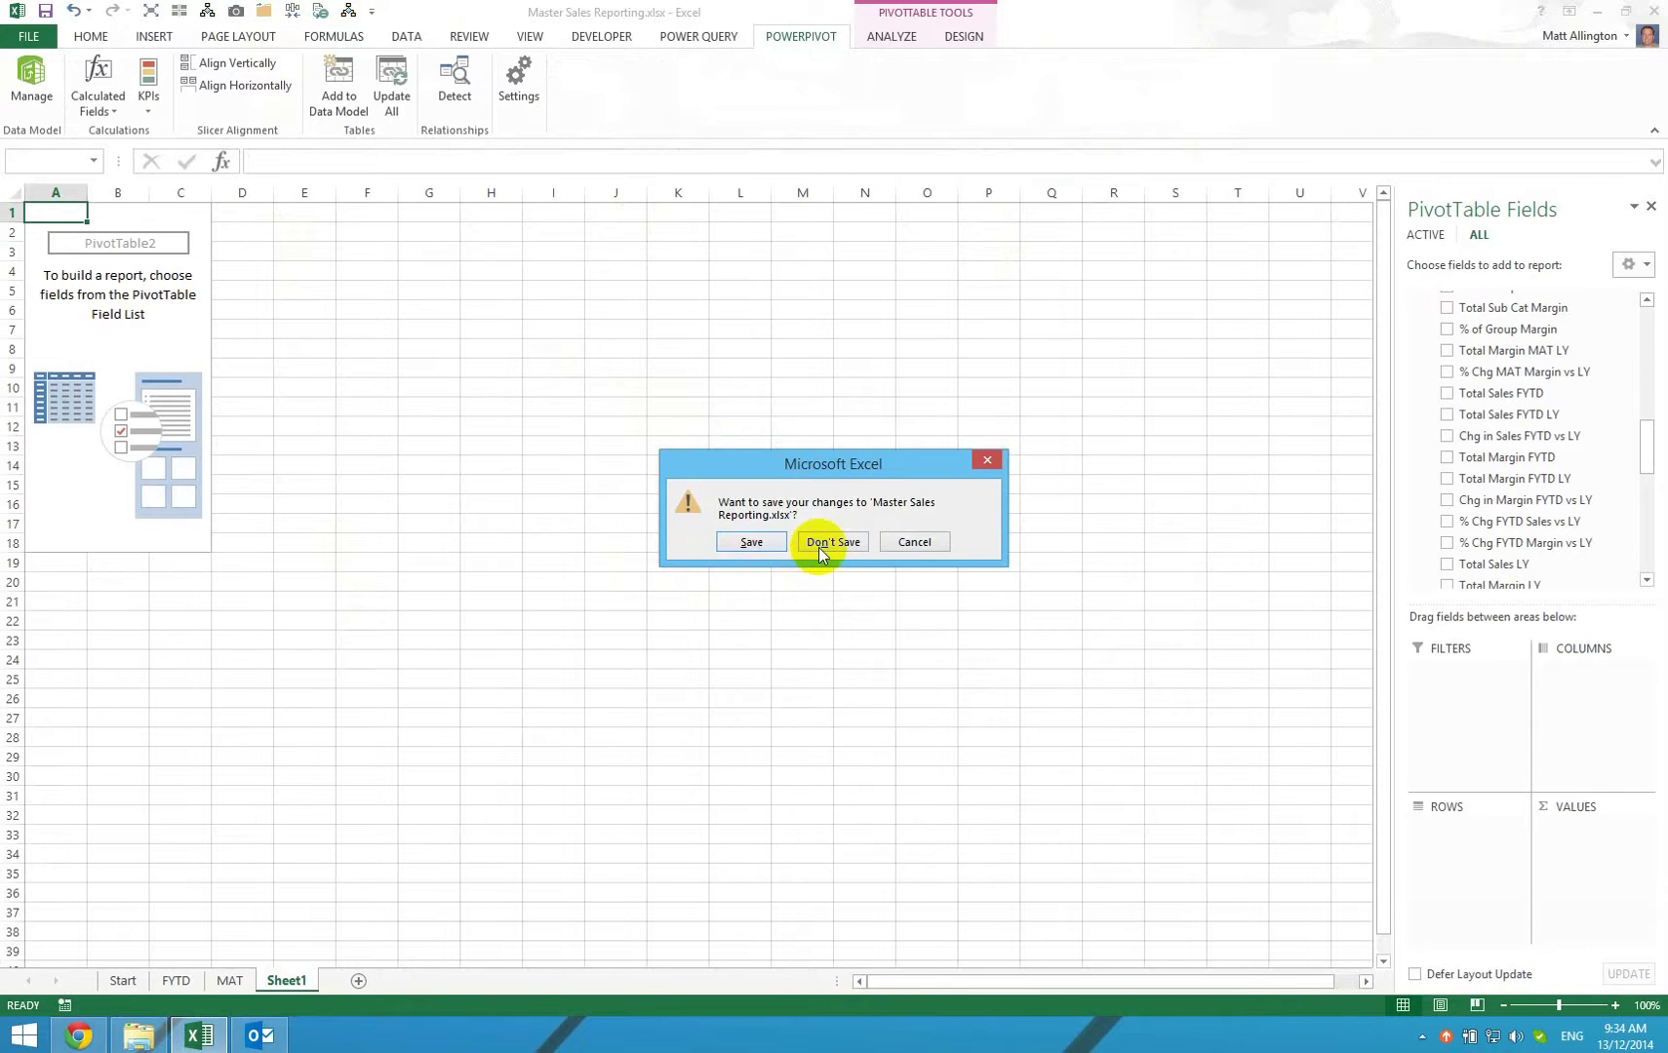
pyautogui.click(819, 541)
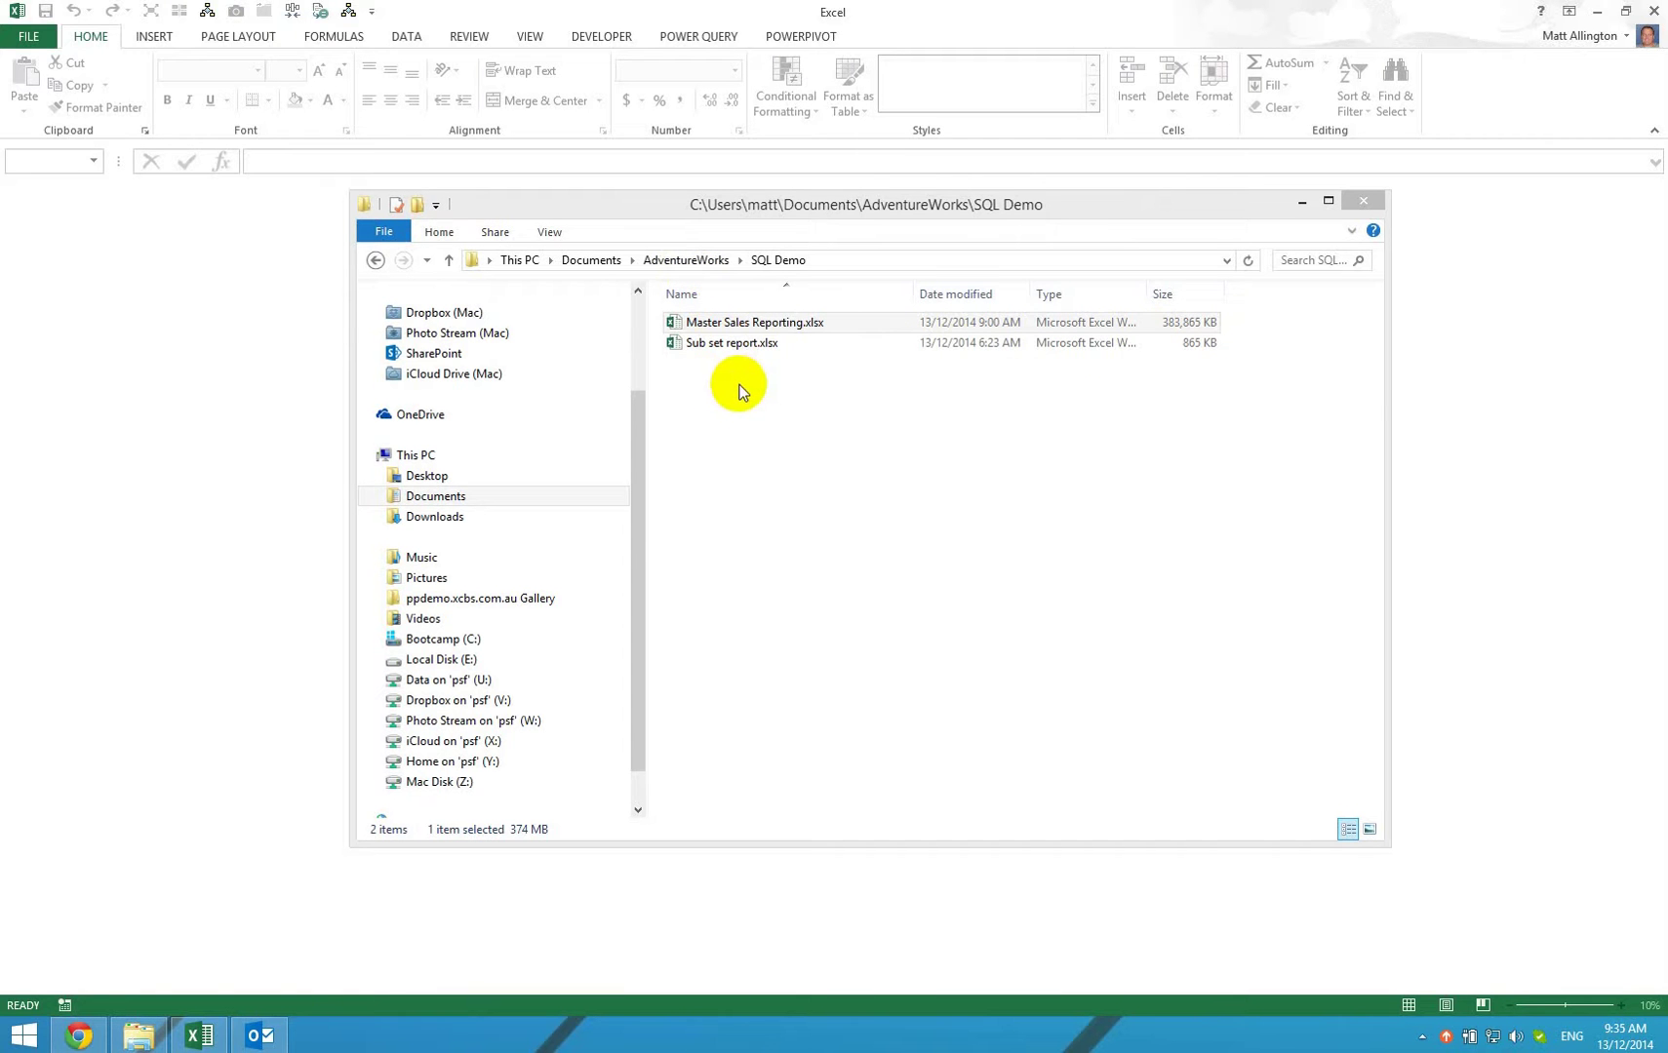
# Open 'using SQL to load data.xlsx' from the AdventureWorks folder.
pyautogui.click(686, 259)
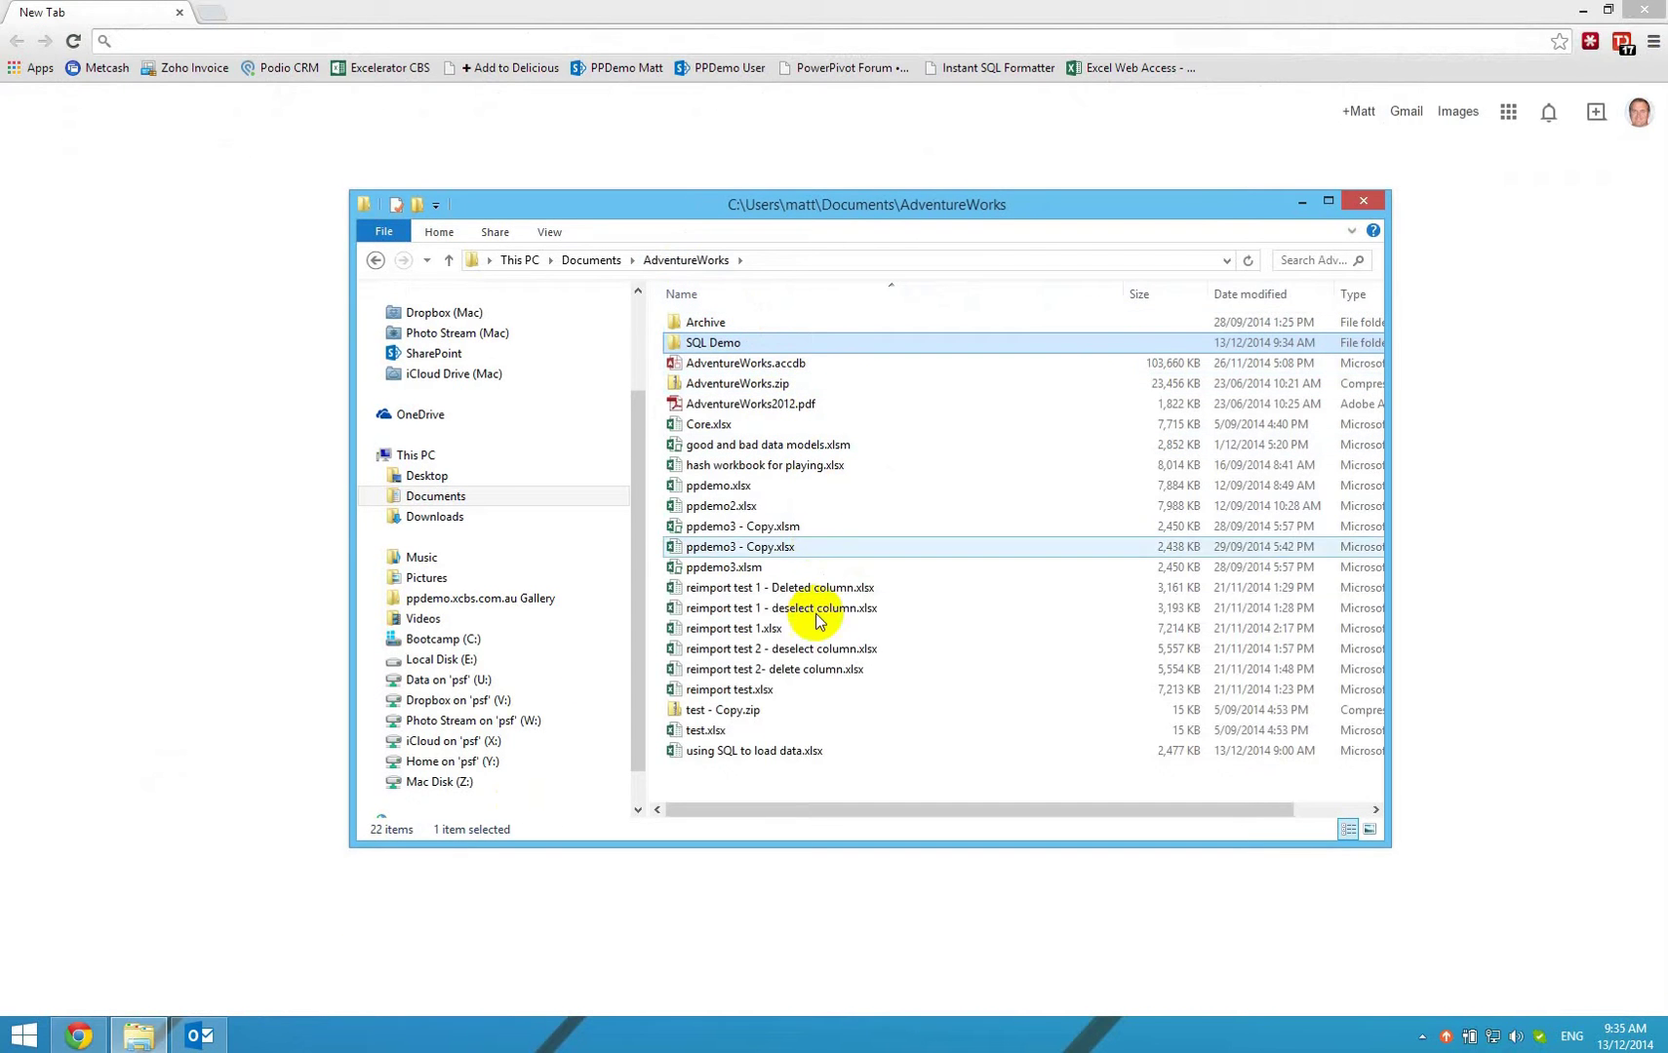
pyautogui.click(721, 753)
pyautogui.doubleClick(722, 756)
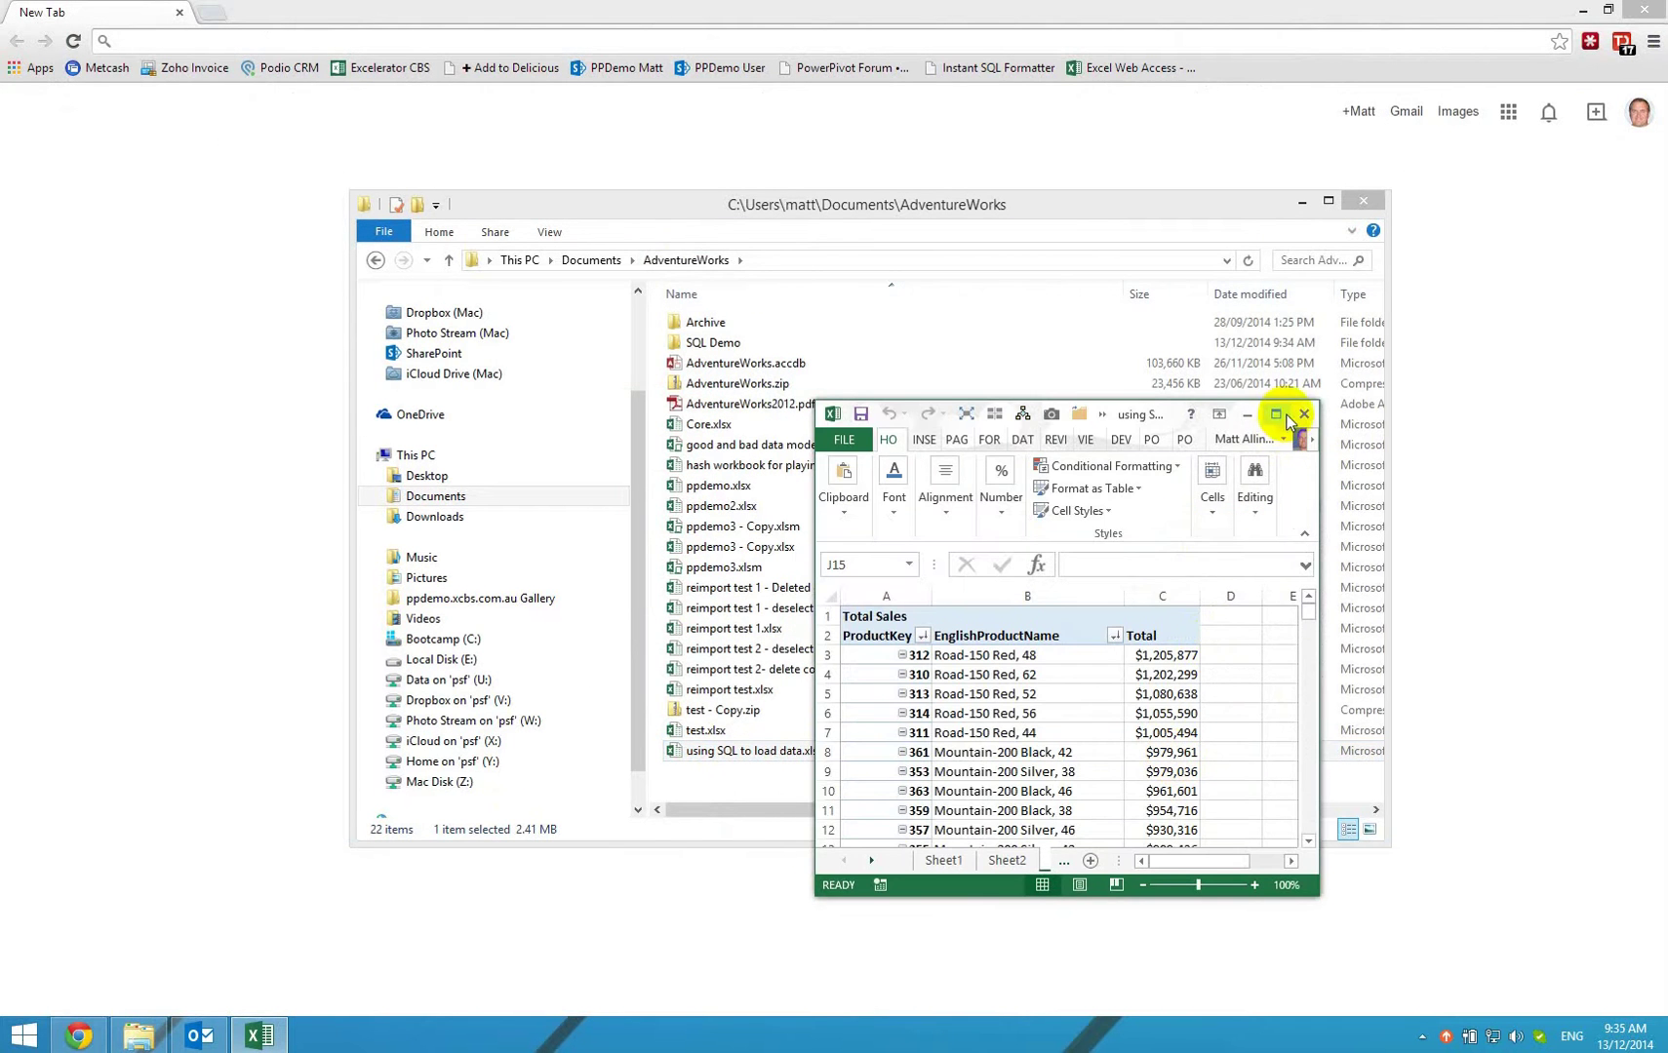
# Maximize Excel and select the nine ProductKeys in A3:A11.
pyautogui.click(1275, 414)
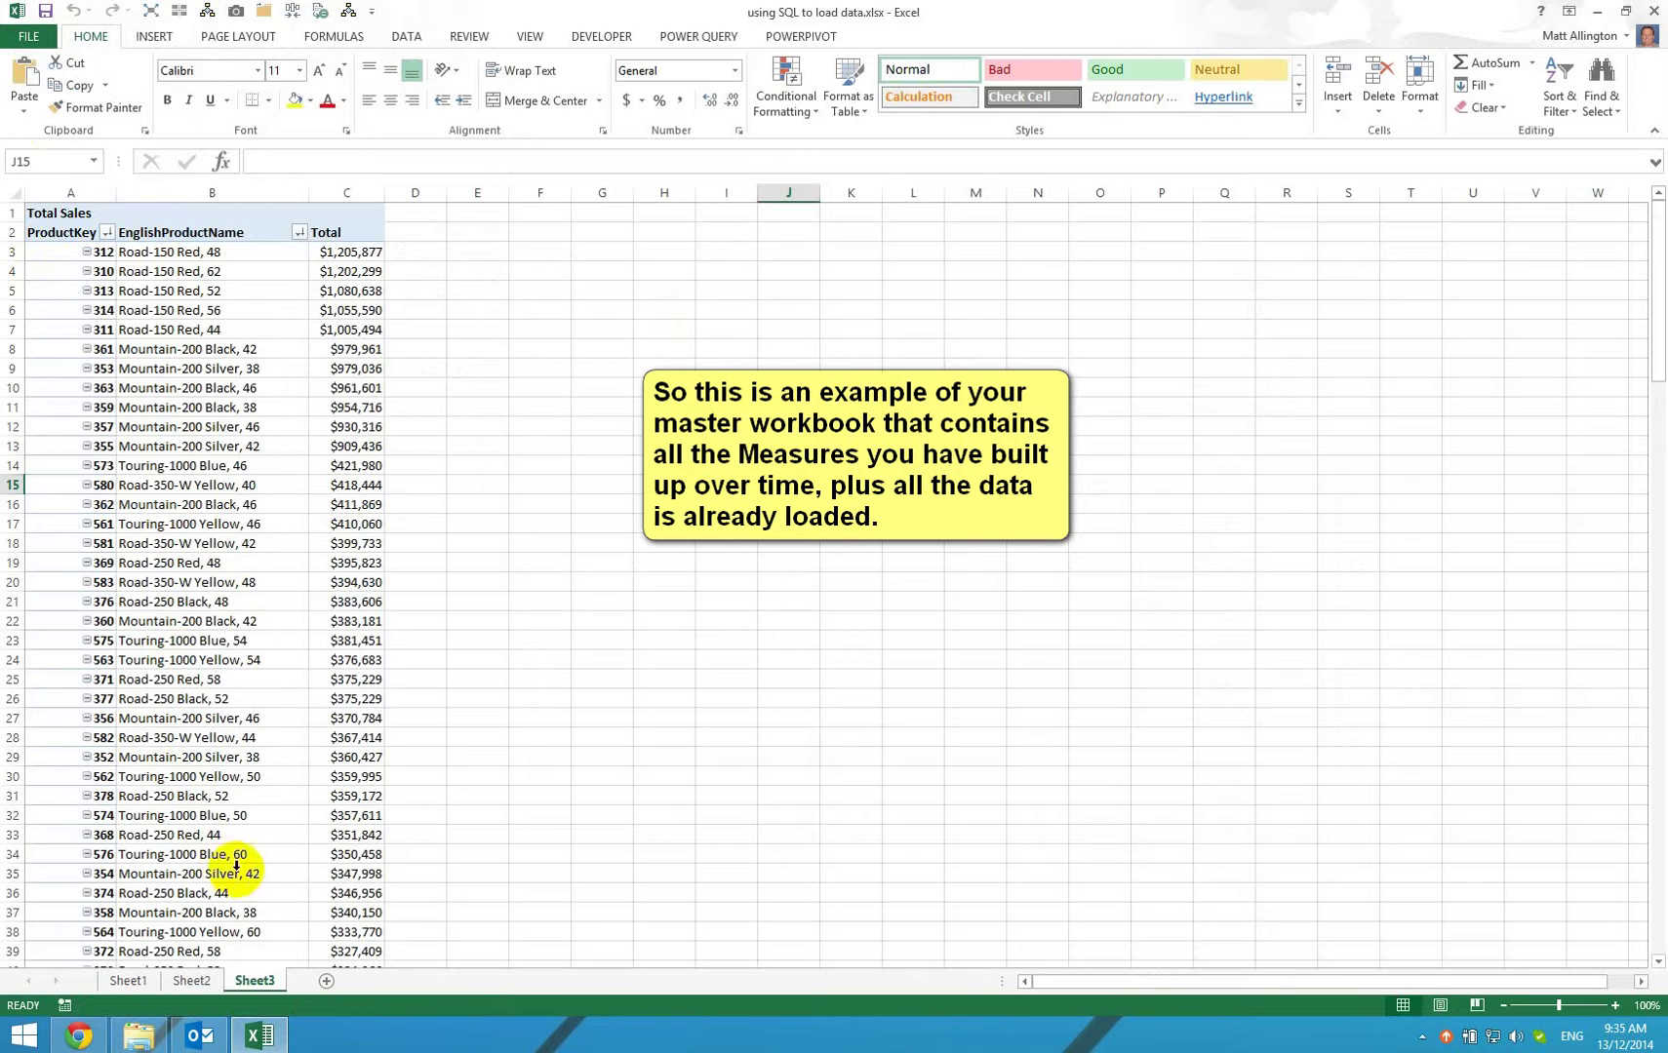
pyautogui.click(211, 582)
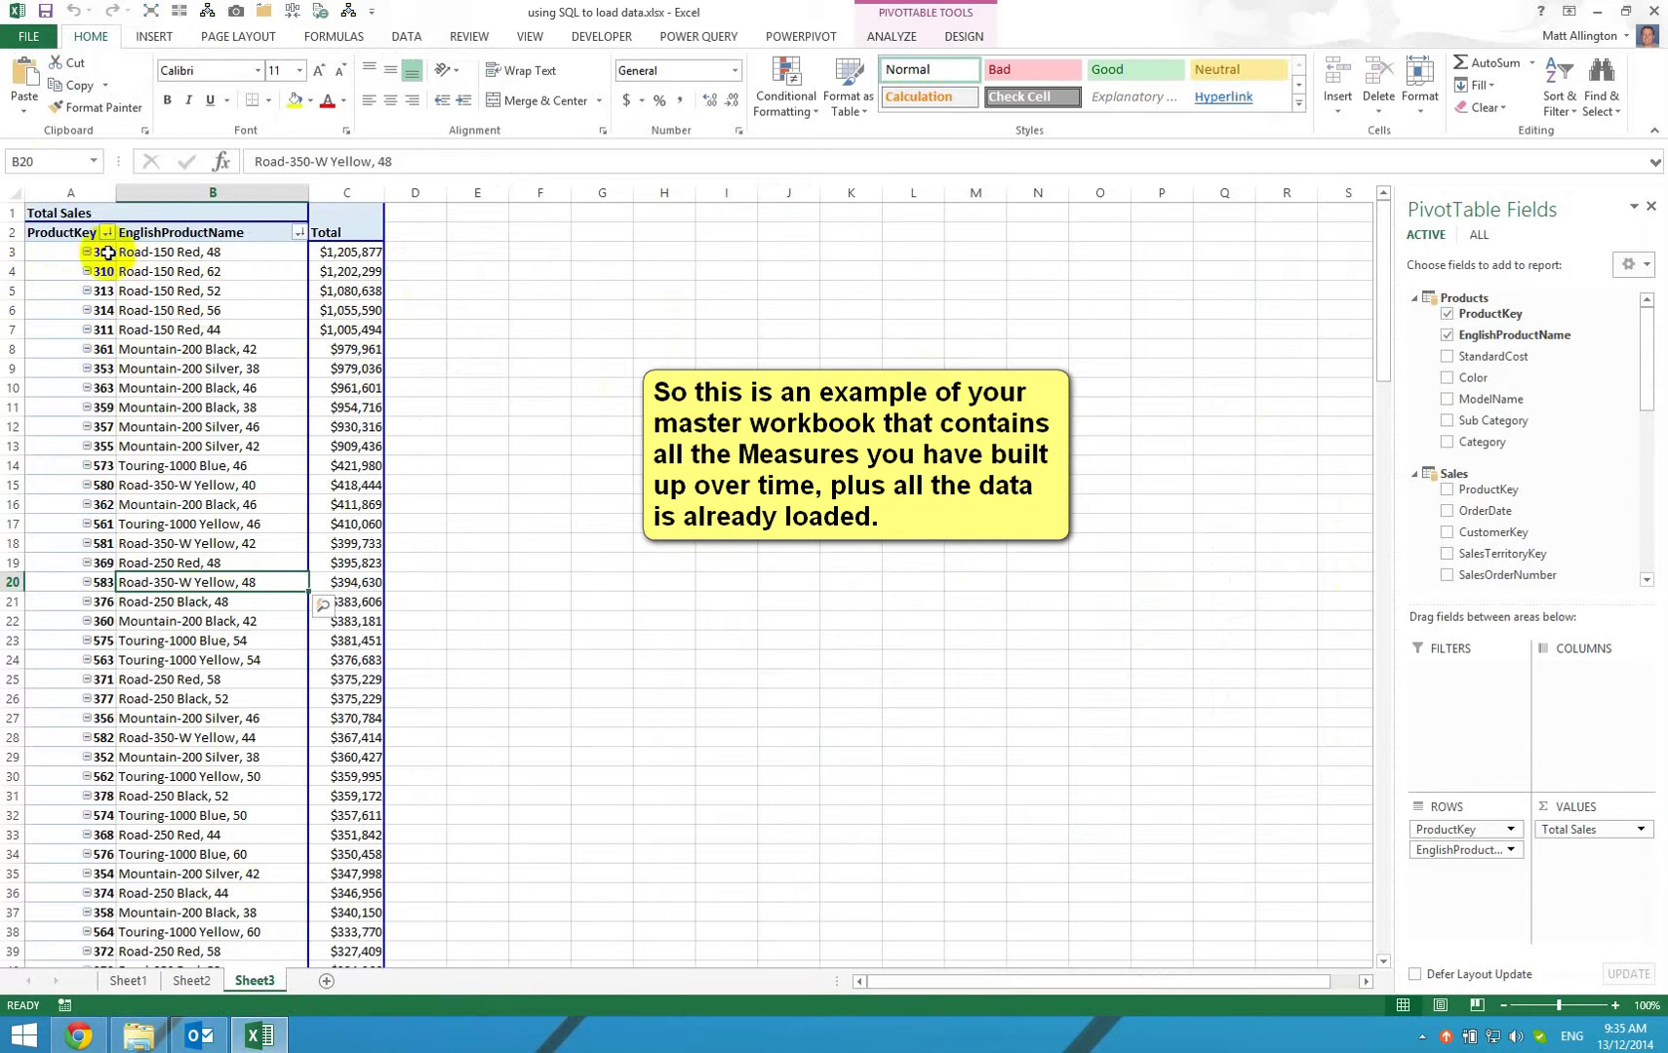
pyautogui.moveTo(101, 252); pyautogui.dragTo(97, 393)
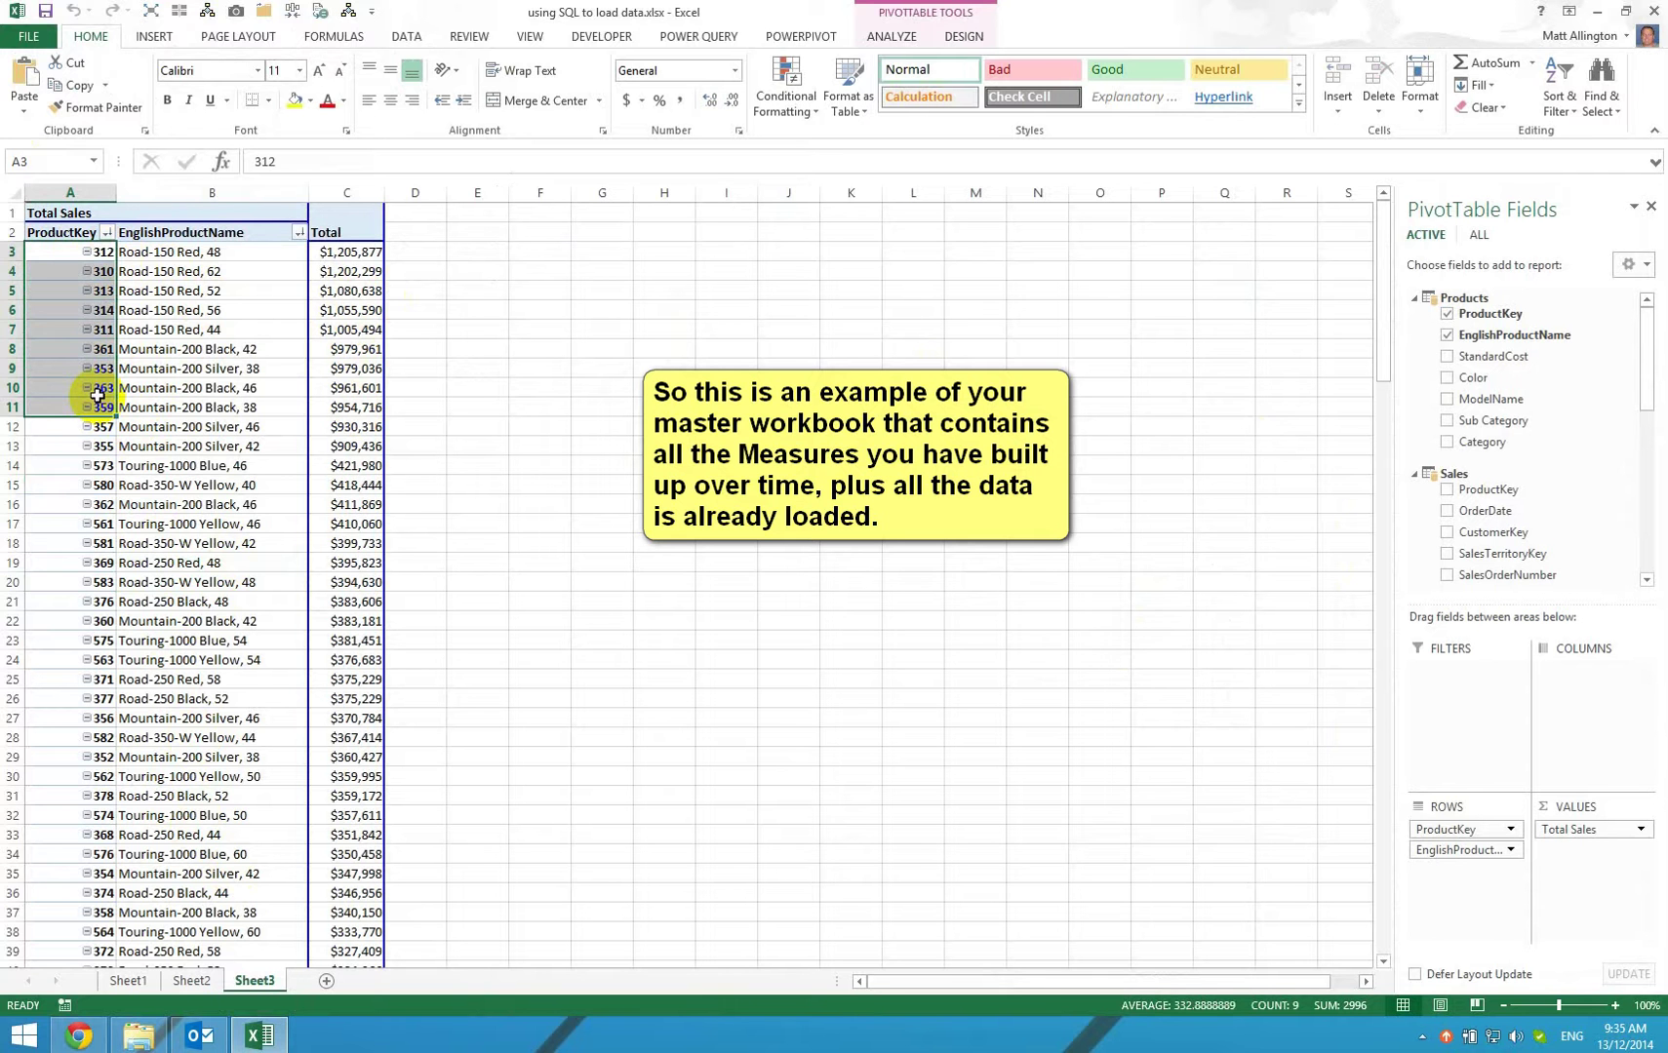
# Save the workbook as 'small copy' in the AdventureWorks folder.
pyautogui.click(29, 36)
pyautogui.click(53, 228)
pyautogui.click(546, 207)
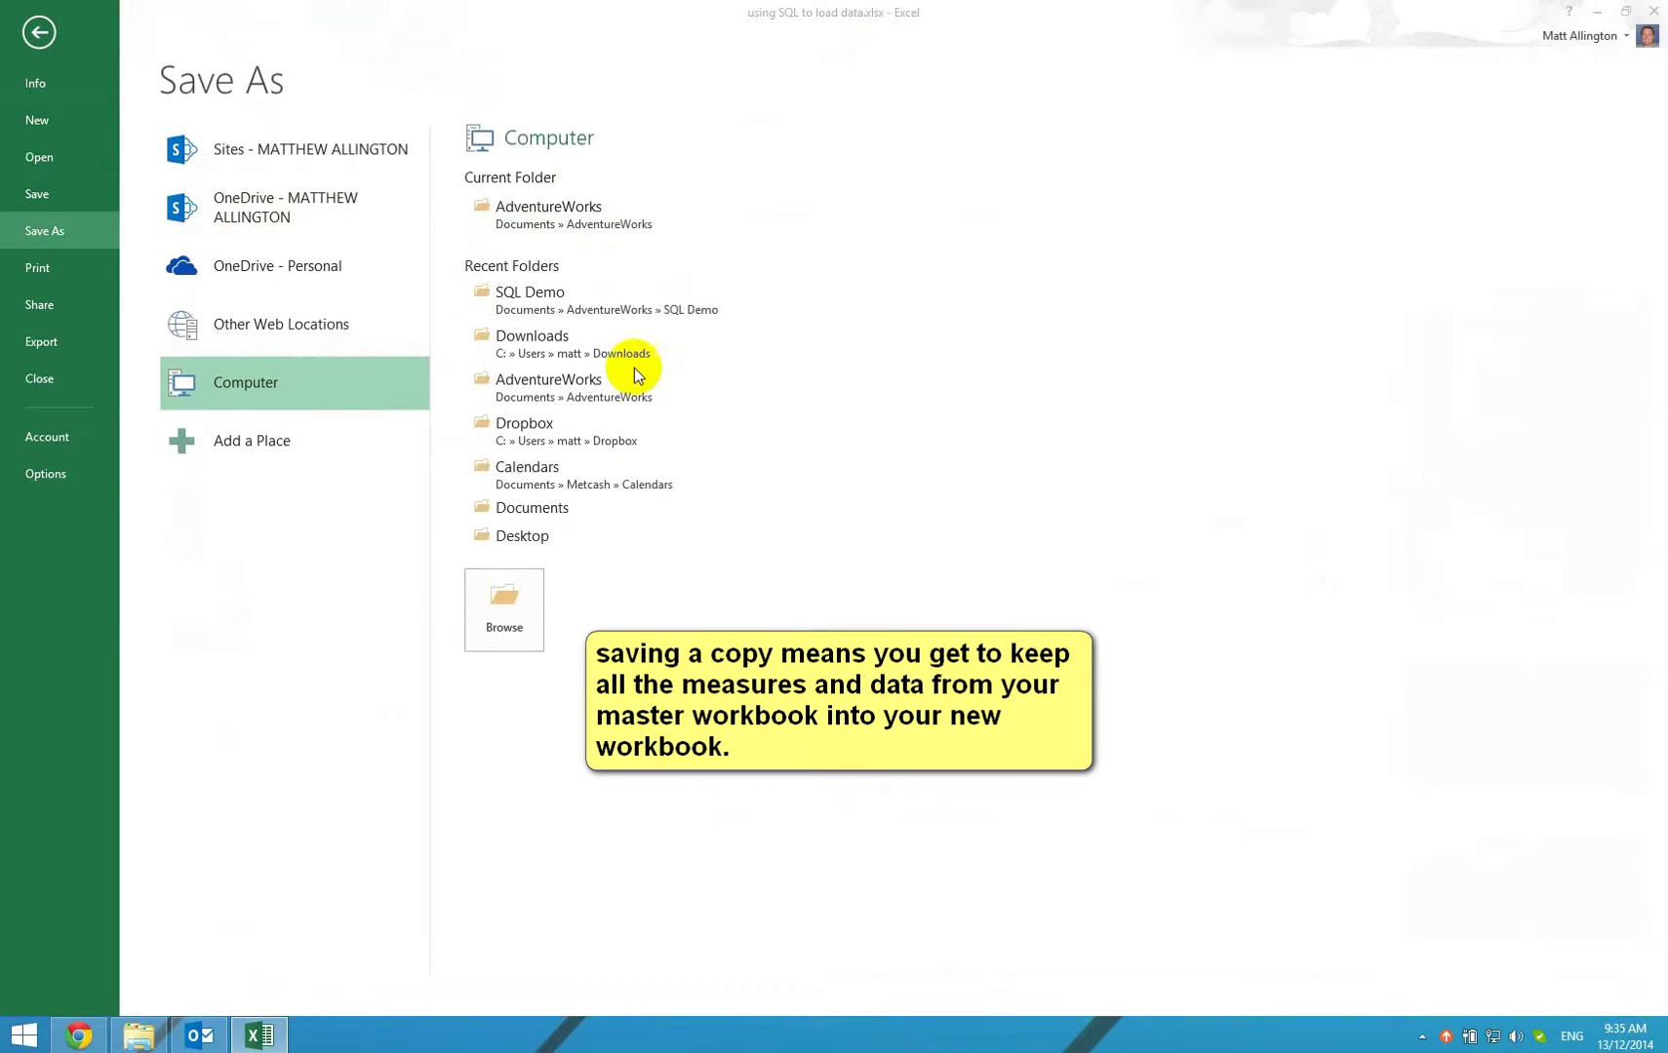
pyautogui.write('small co')
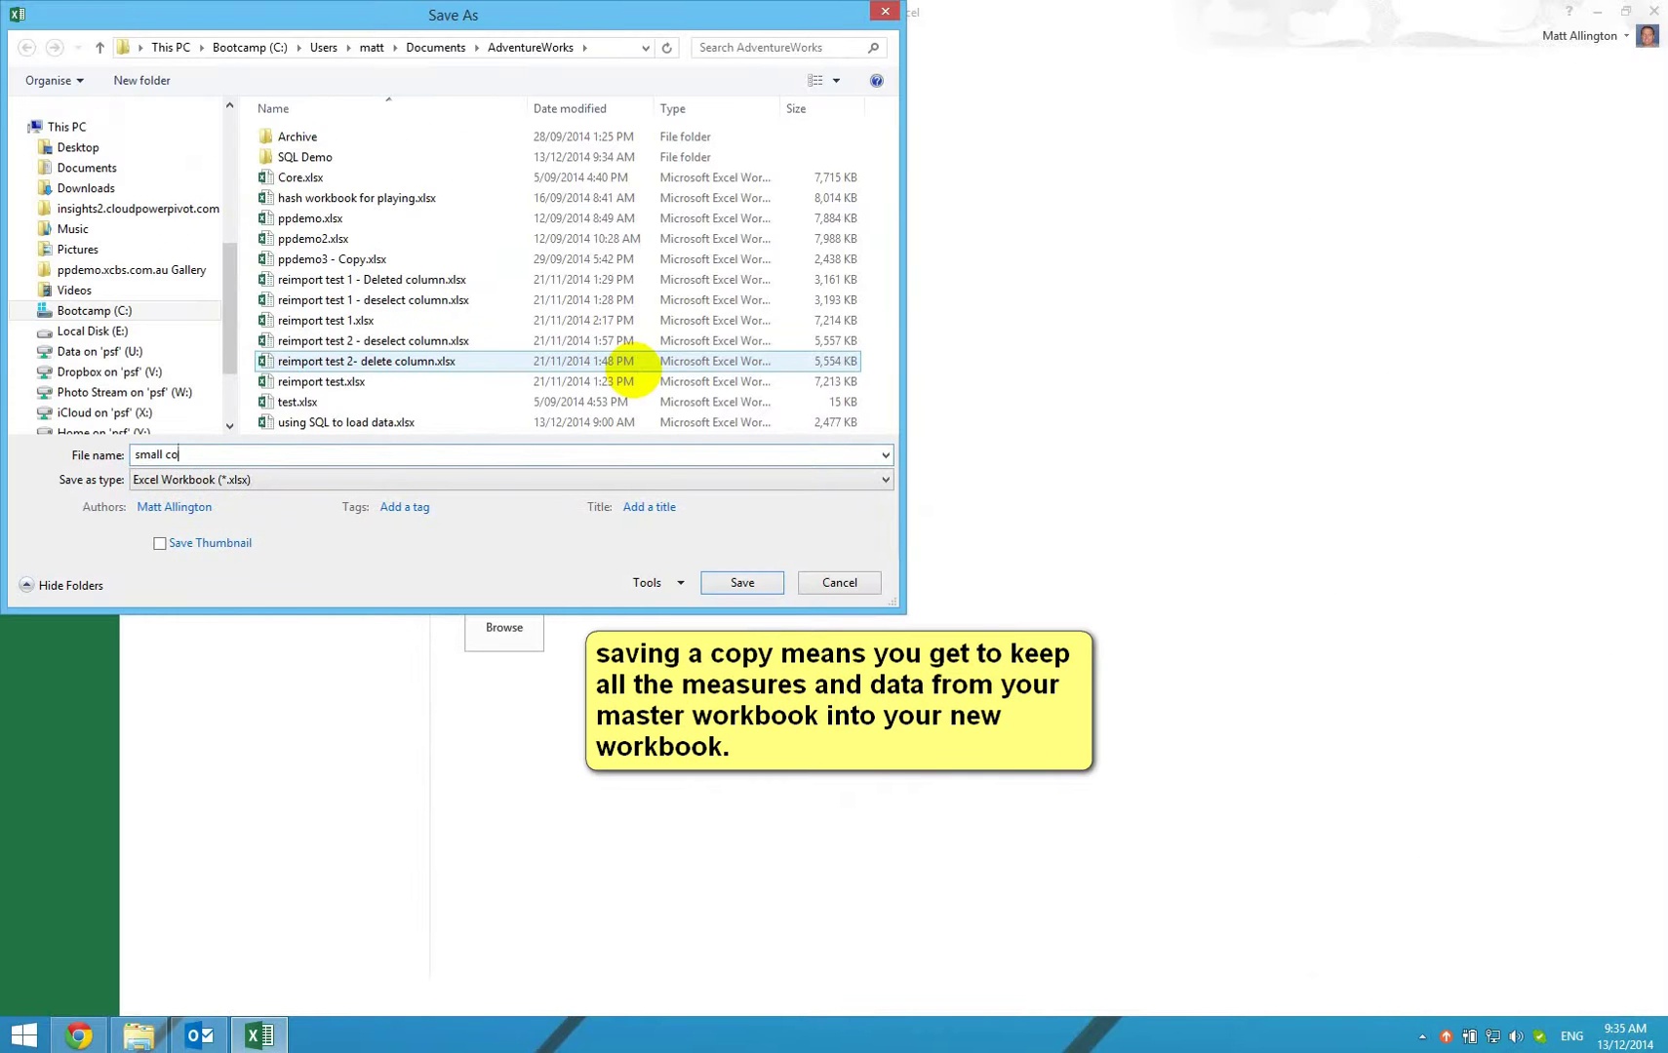
pyautogui.write('py')
pyautogui.press('Return')
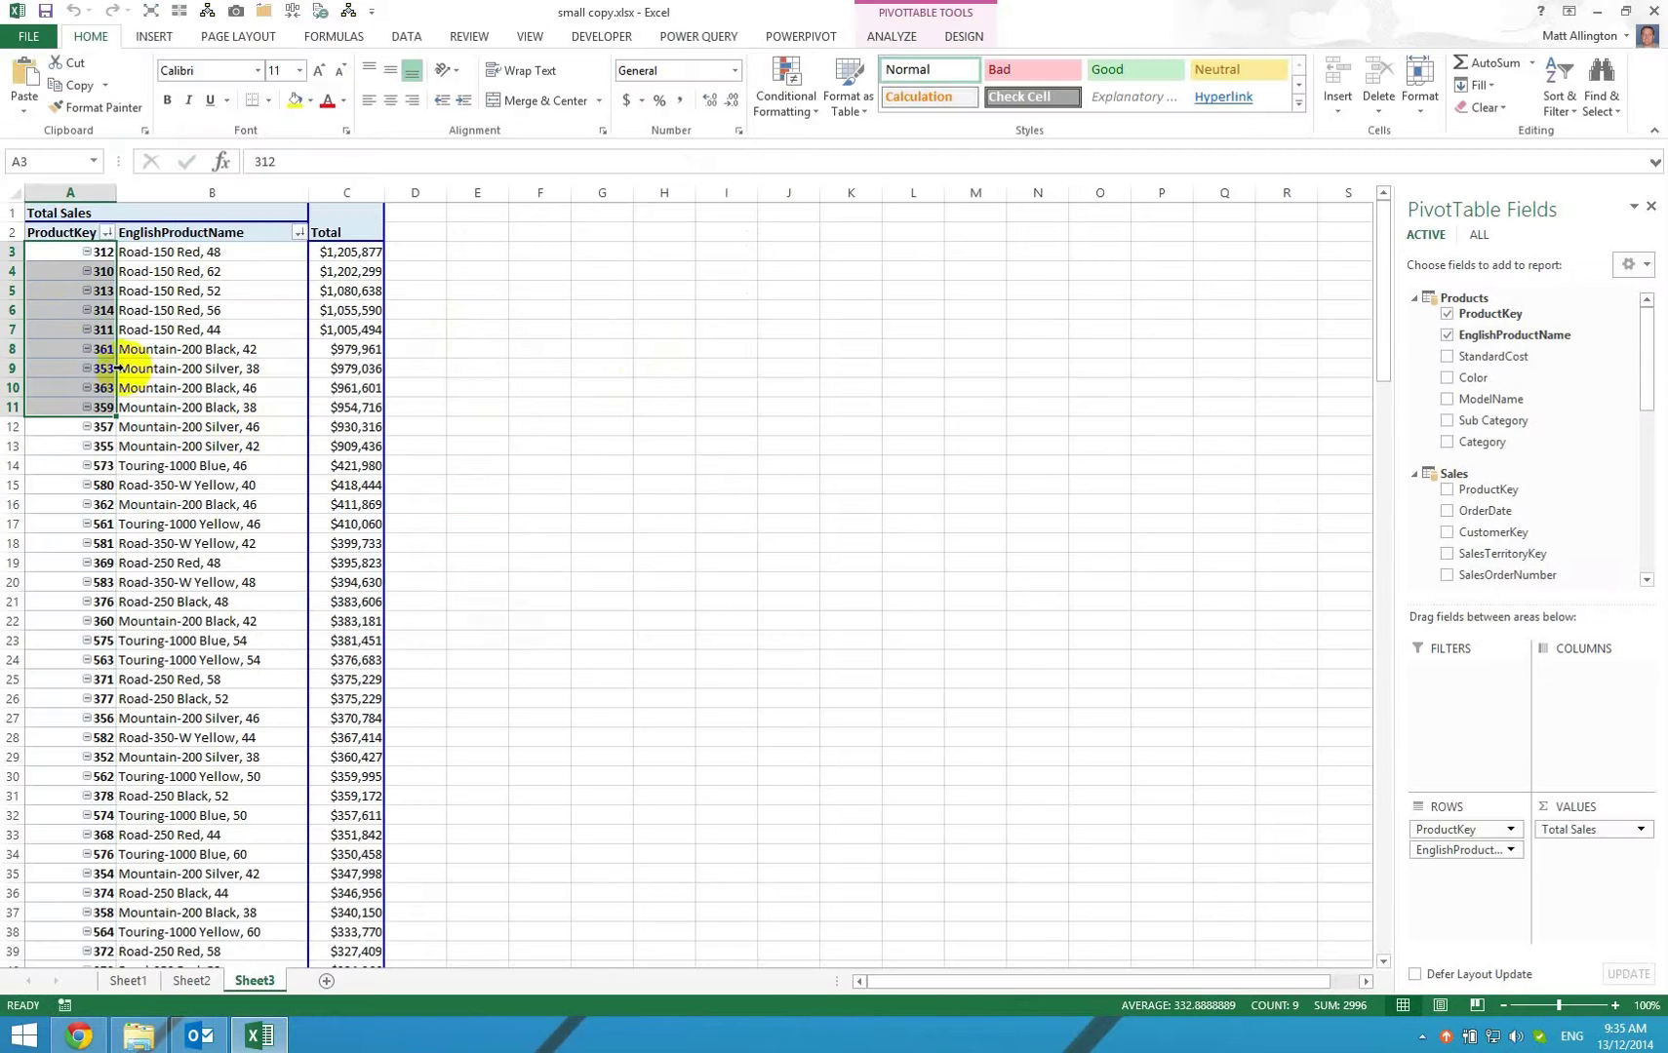
# Copy the ProductKeys and paste them as values into G3:G11.
pyautogui.rightClick(114, 361)
pyautogui.click(142, 376)
pyautogui.click(606, 247)
pyautogui.rightClick(606, 247)
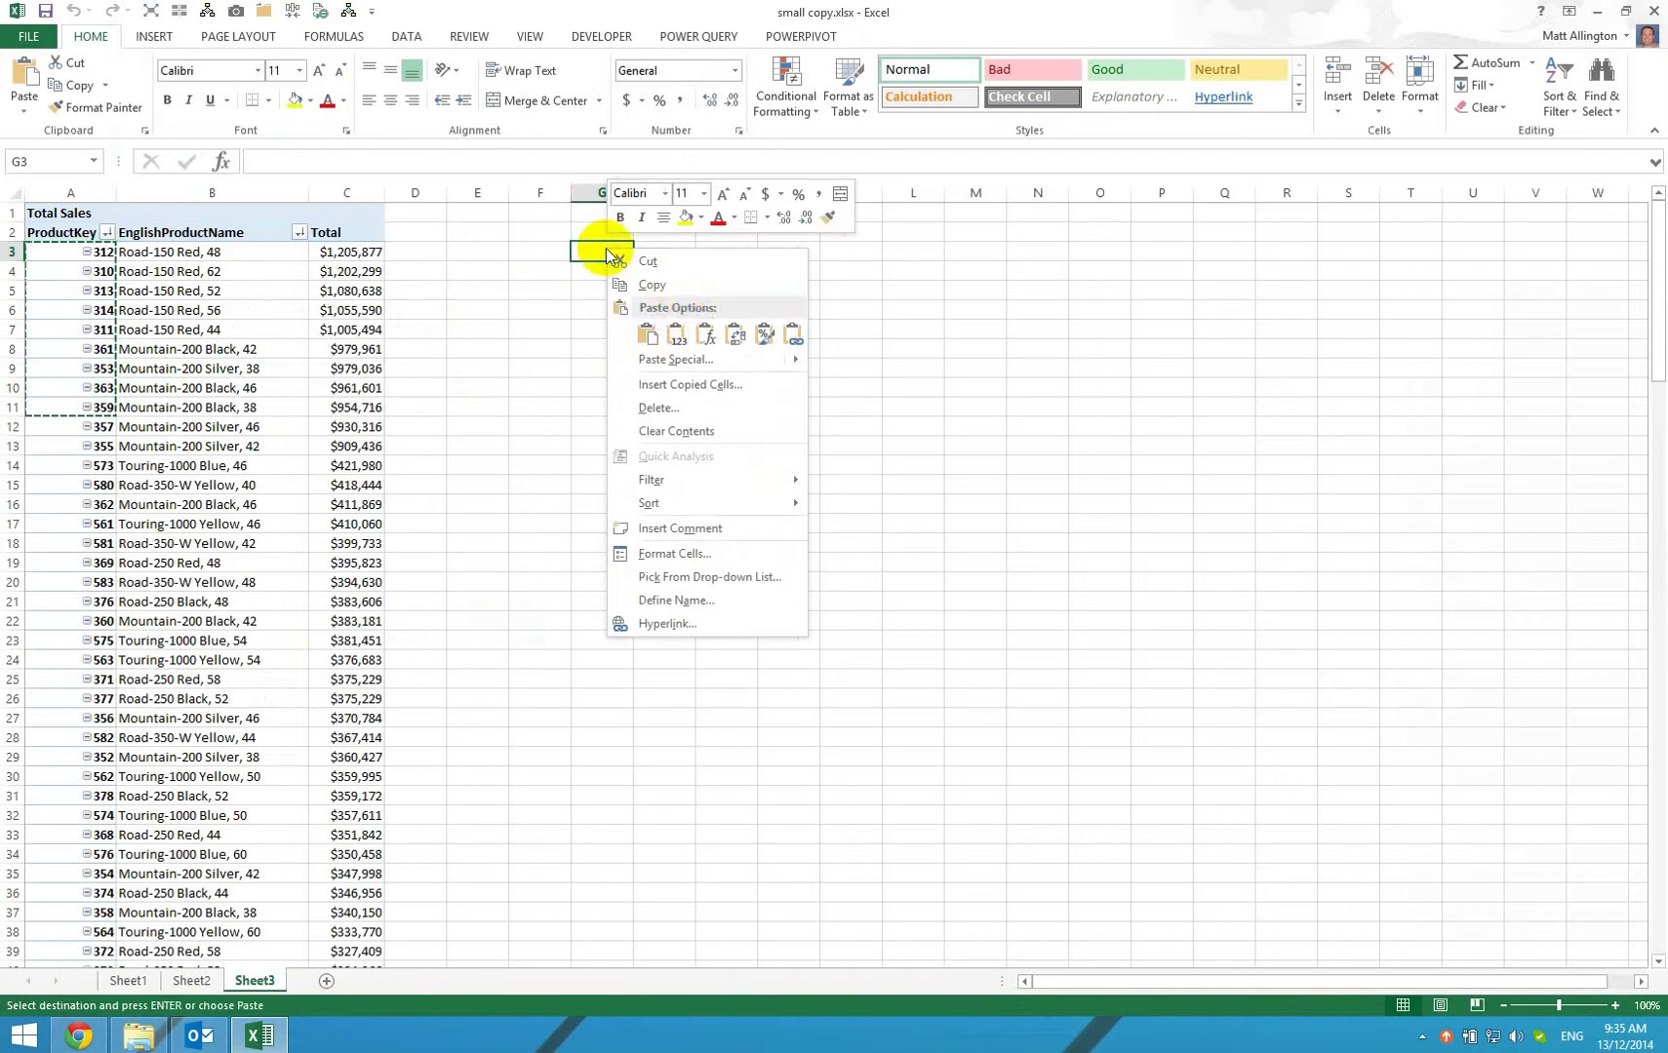
pyautogui.click(688, 338)
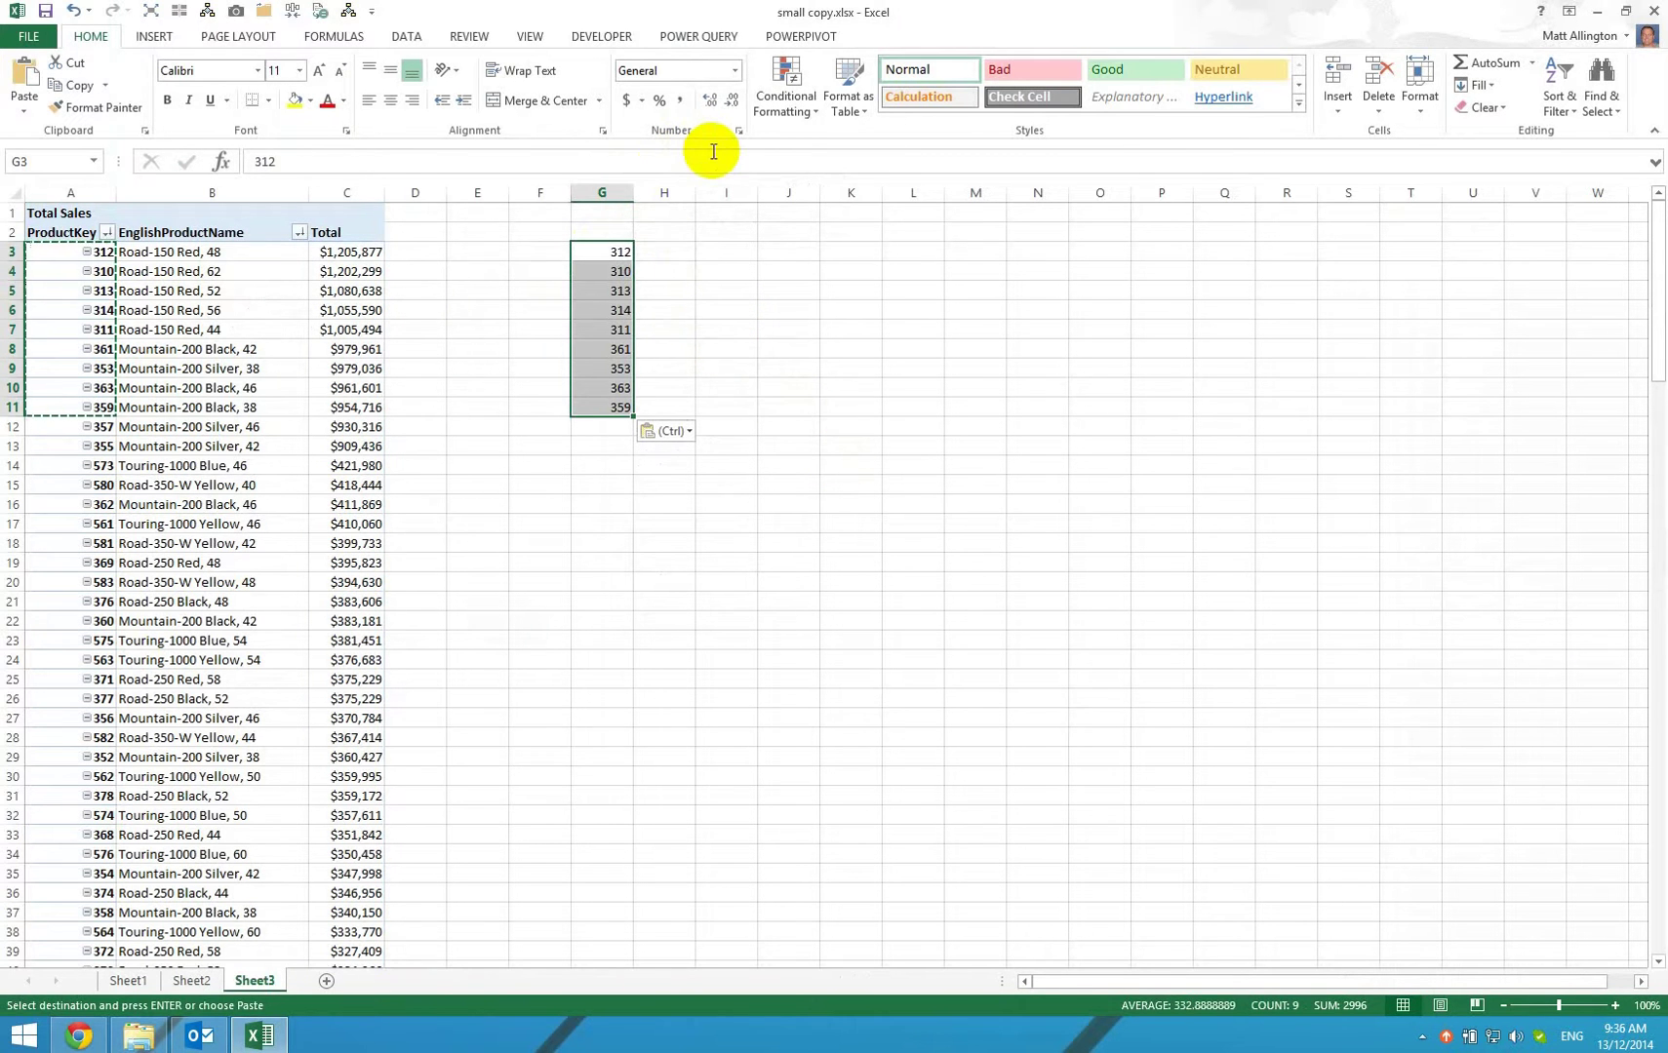
# Run the CombineCommasSQLCode macro to build the SQL in-list in G3.
pyautogui.click(602, 36)
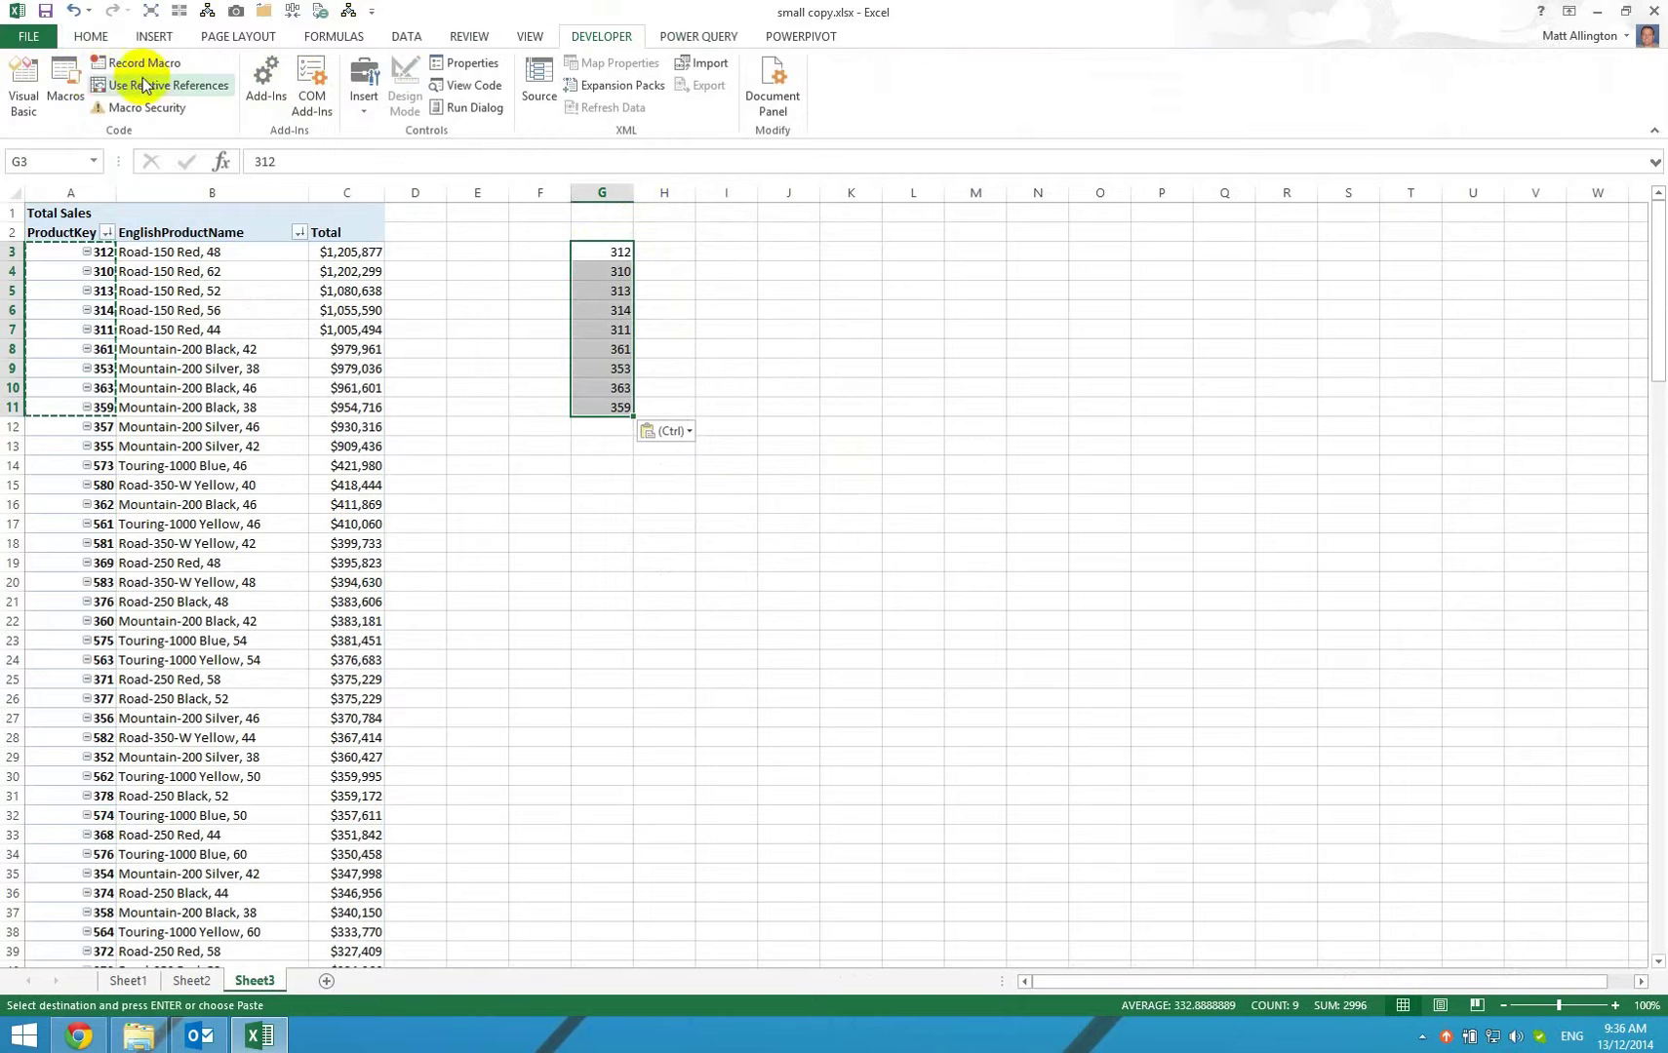
pyautogui.click(66, 86)
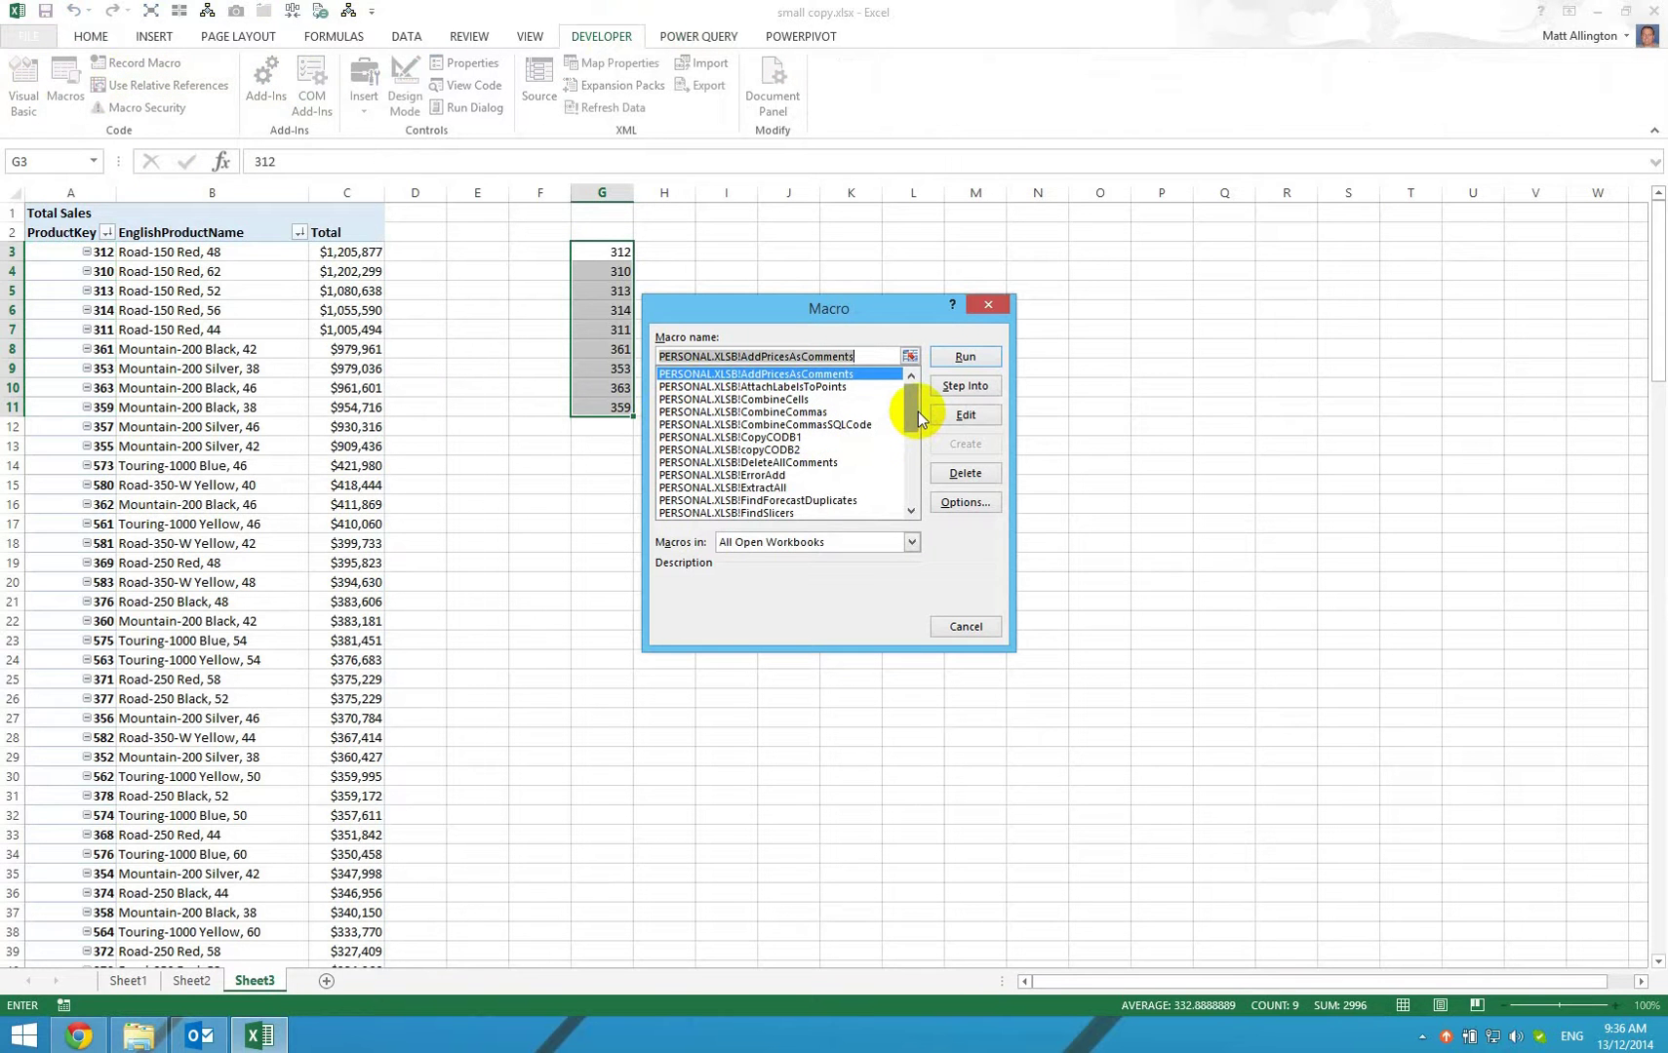
pyautogui.moveTo(917, 412); pyautogui.dragTo(770, 390)
pyautogui.click(792, 399)
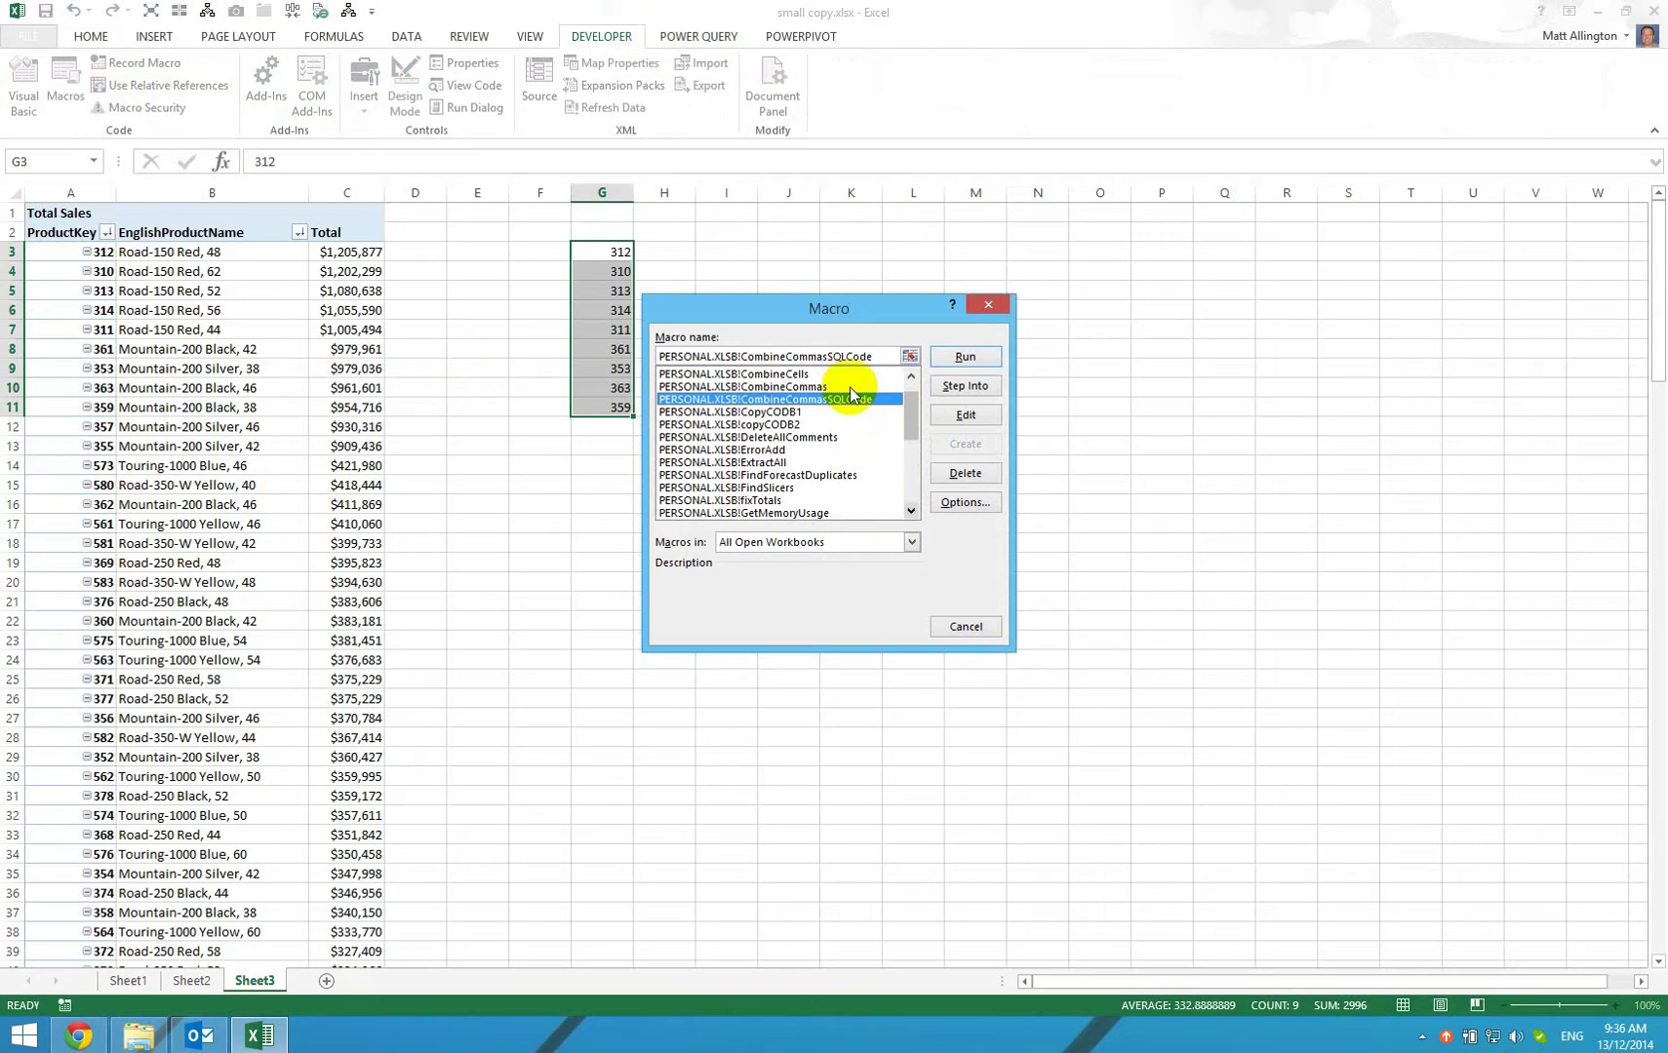
pyautogui.moveTo(845, 303); pyautogui.dragTo(959, 288)
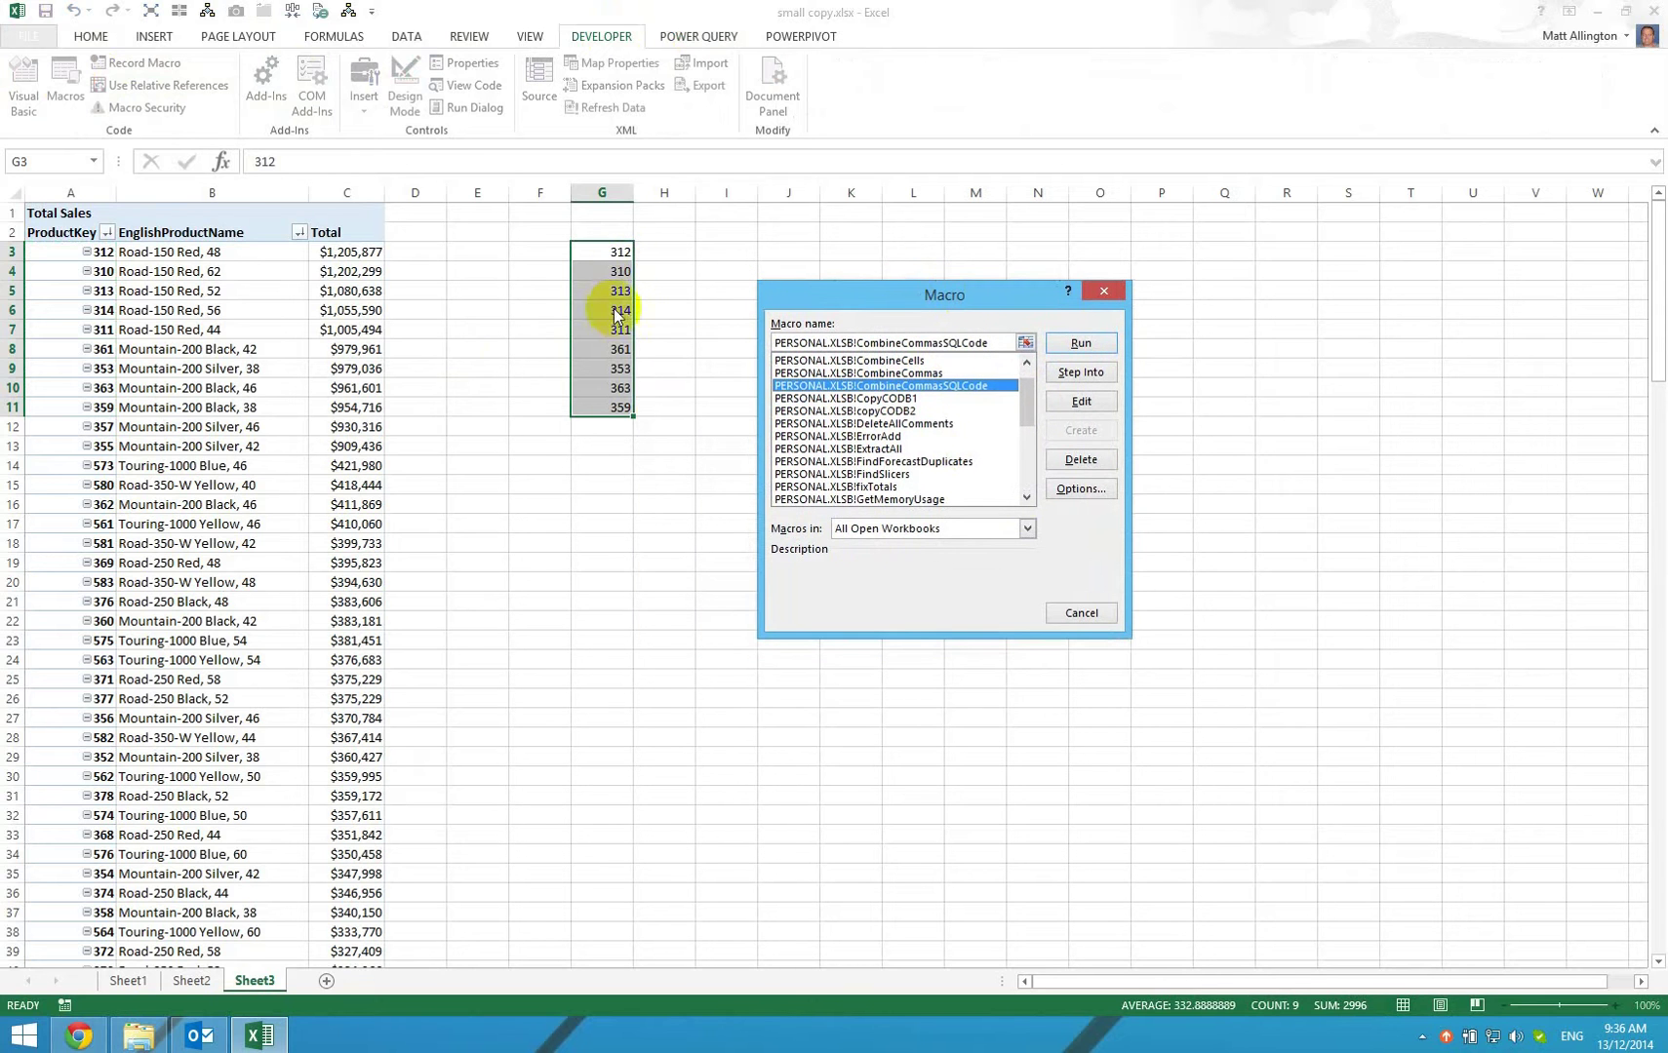
pyautogui.click(1081, 343)
pyautogui.click(960, 368)
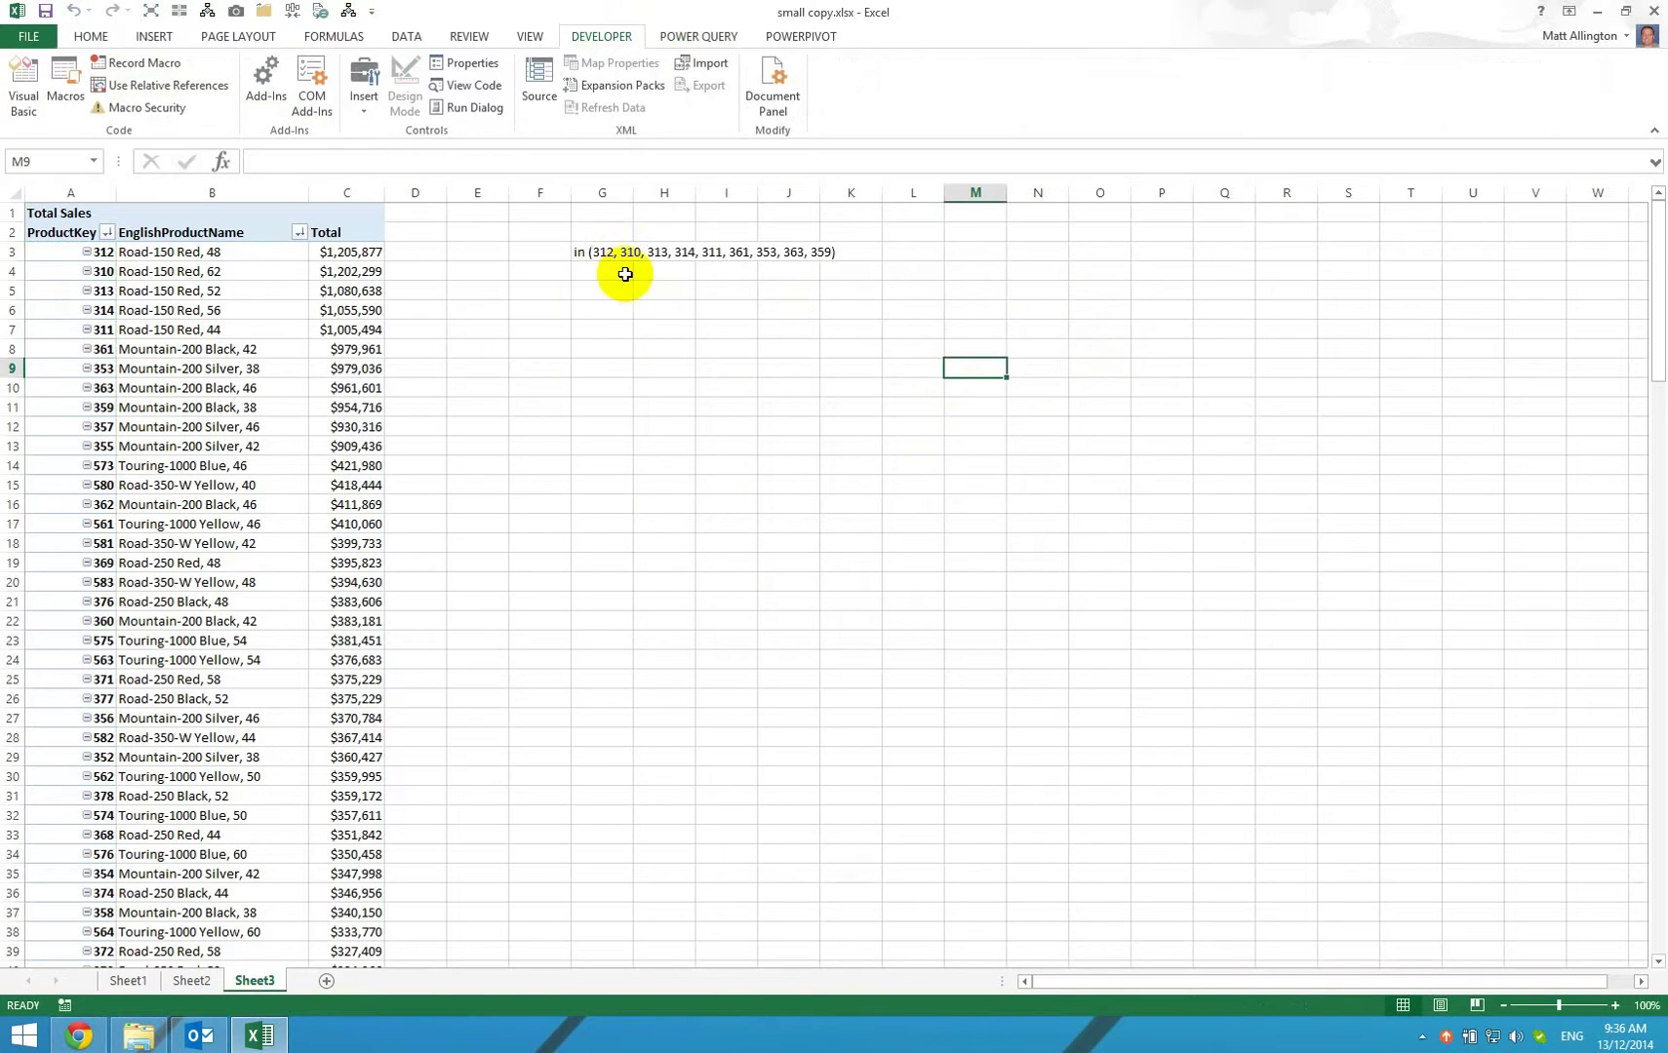
pyautogui.click(601, 252)
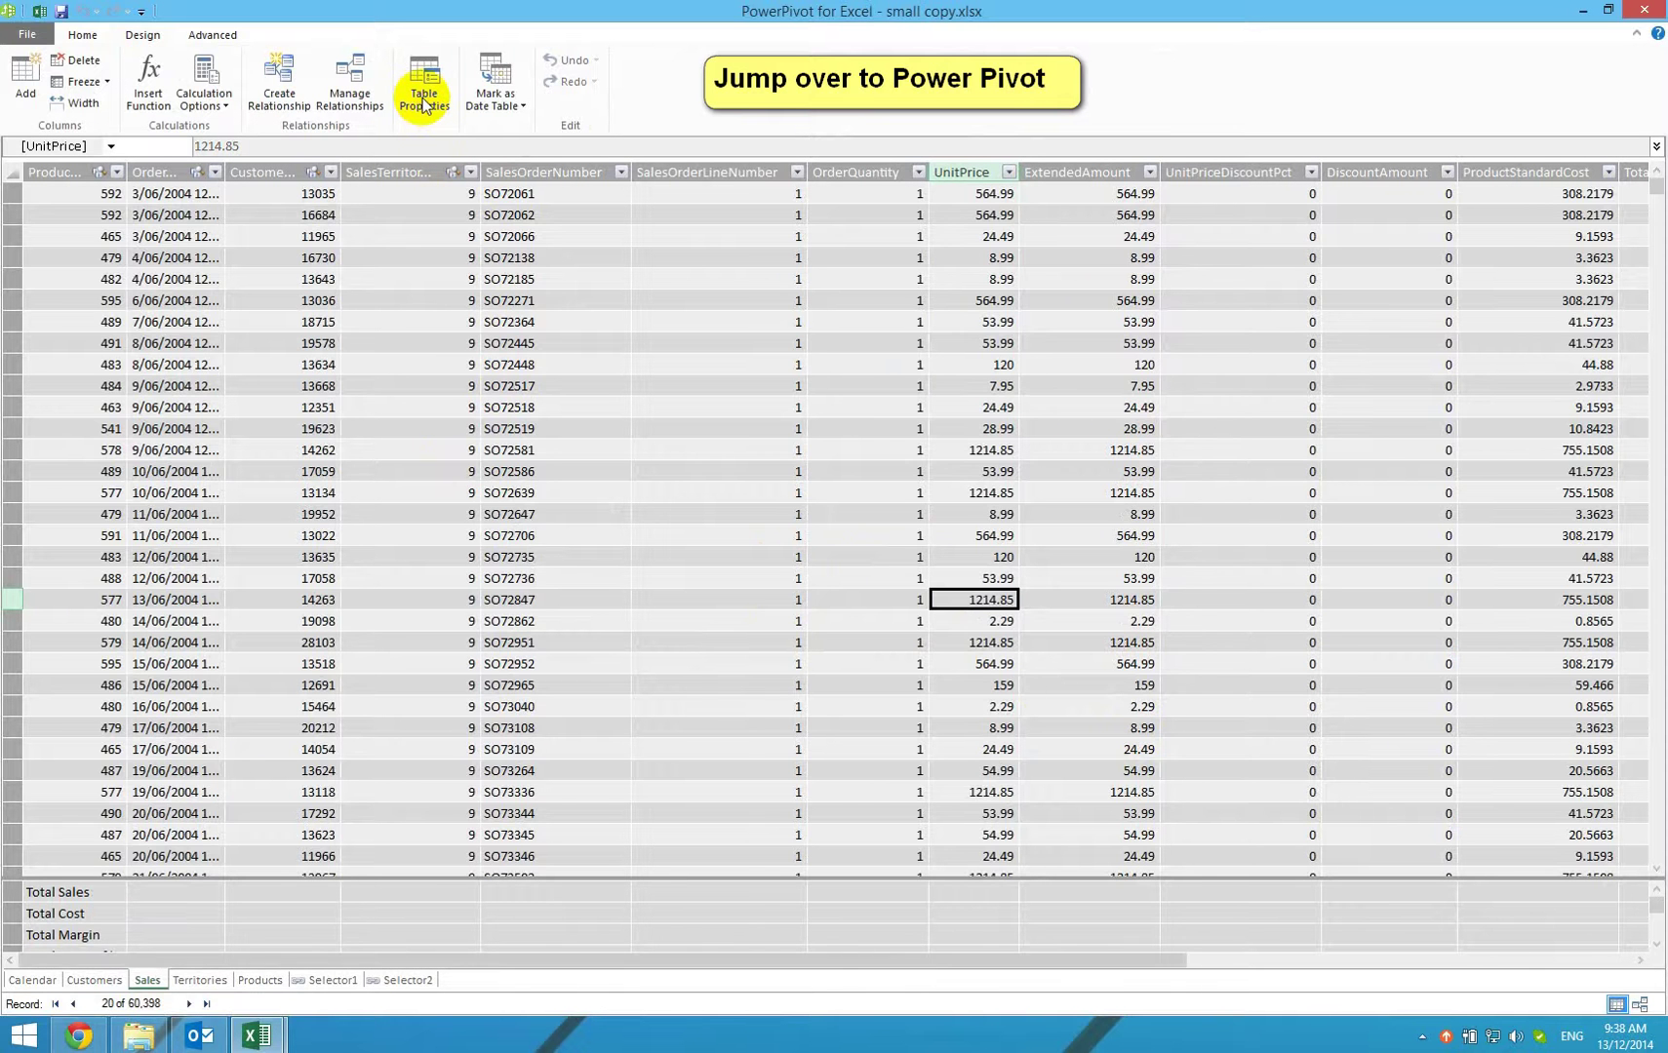
# Open the Sales table's properties in Query Editor view.
pyautogui.click(422, 97)
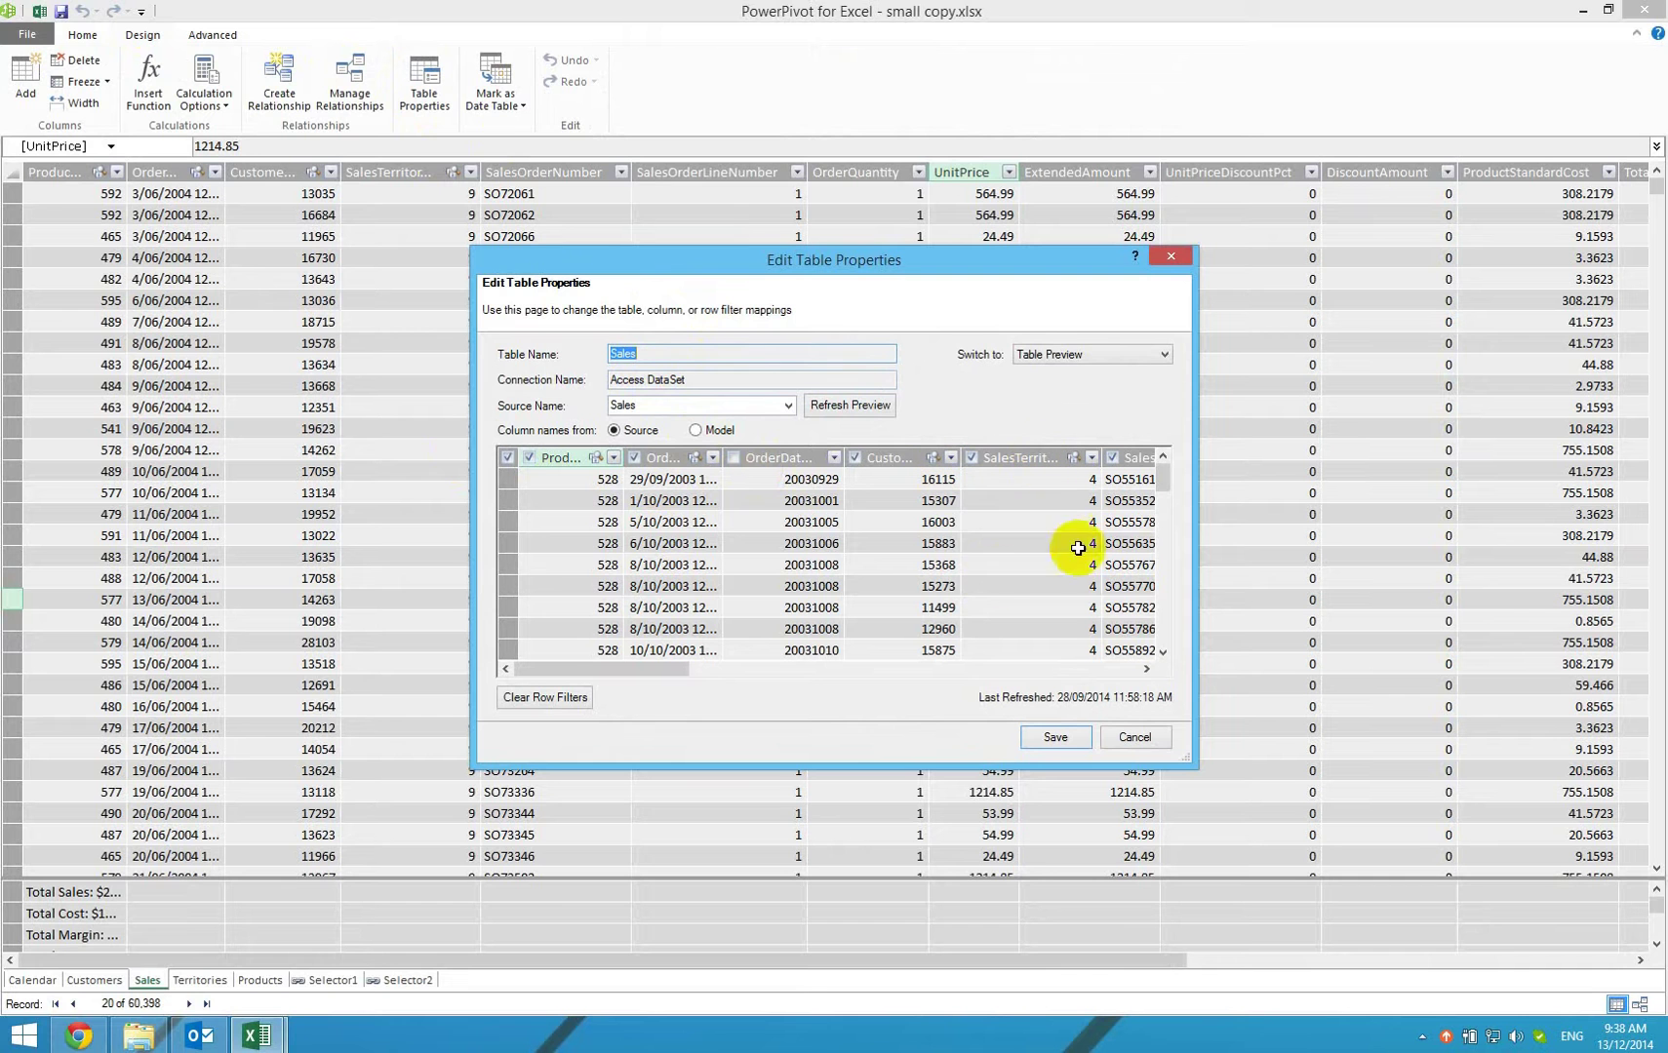
pyautogui.click(1084, 350)
pyautogui.click(1063, 383)
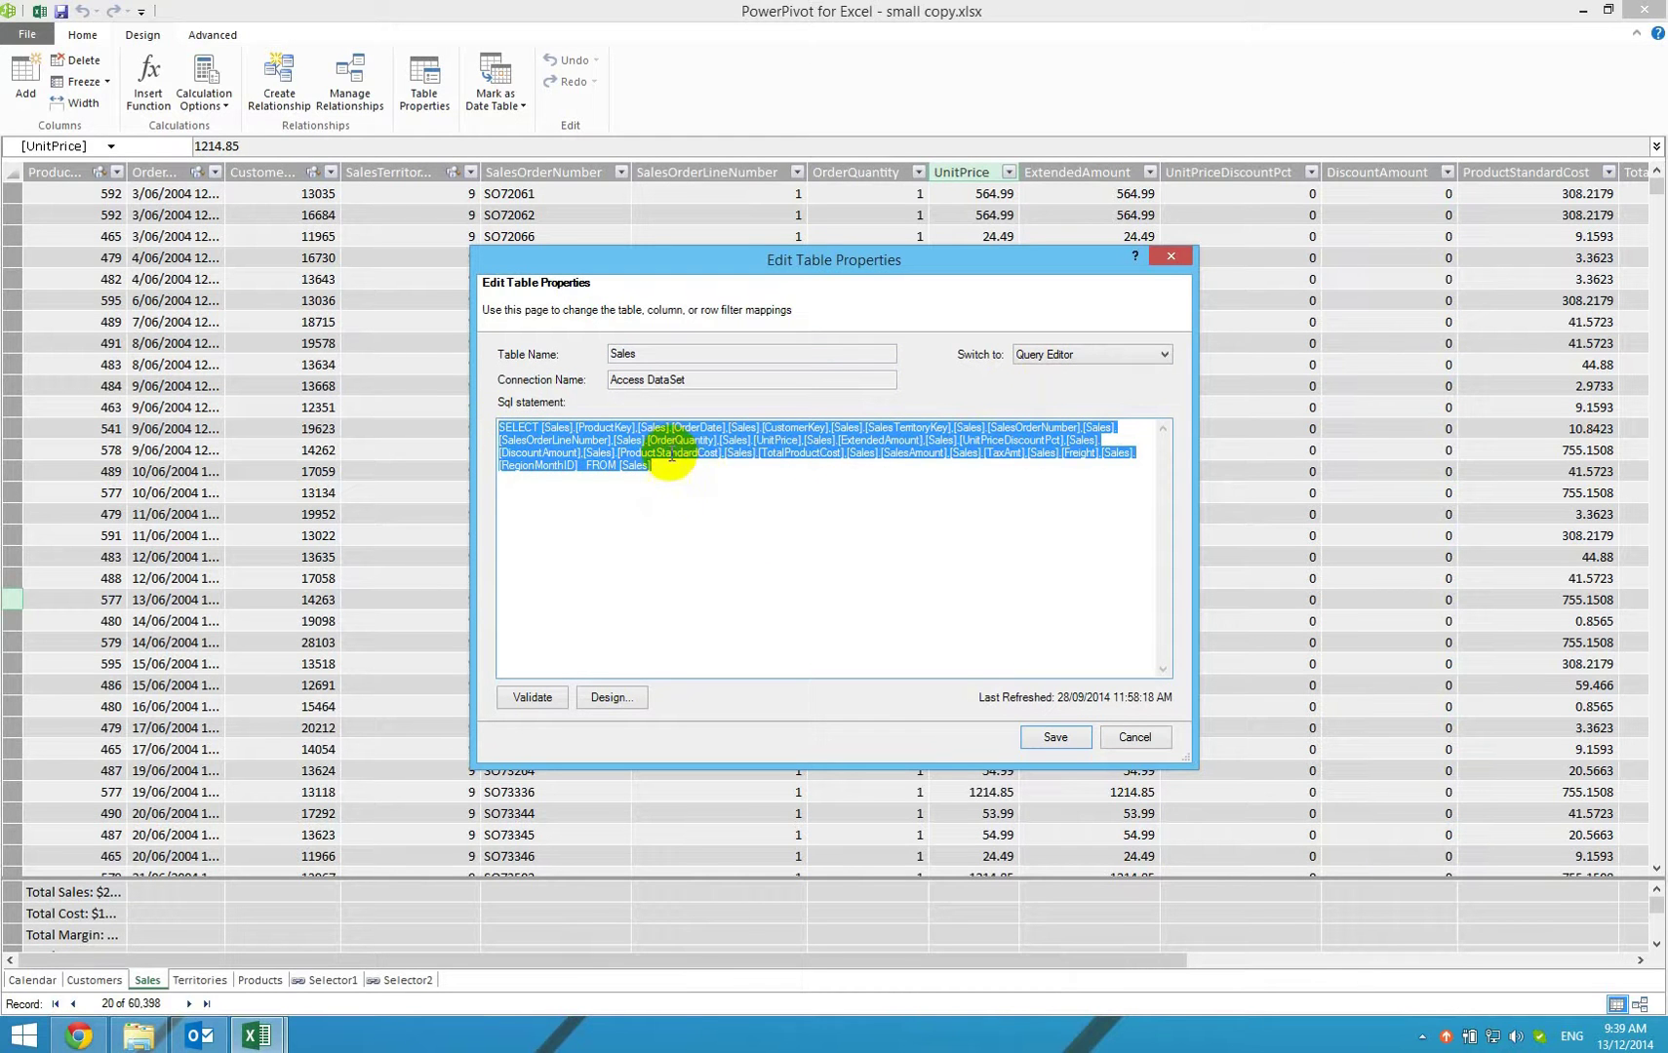
# Copy the Sales table's SQL SELECT statement and bring up Chrome.
pyautogui.rightClick(603, 457)
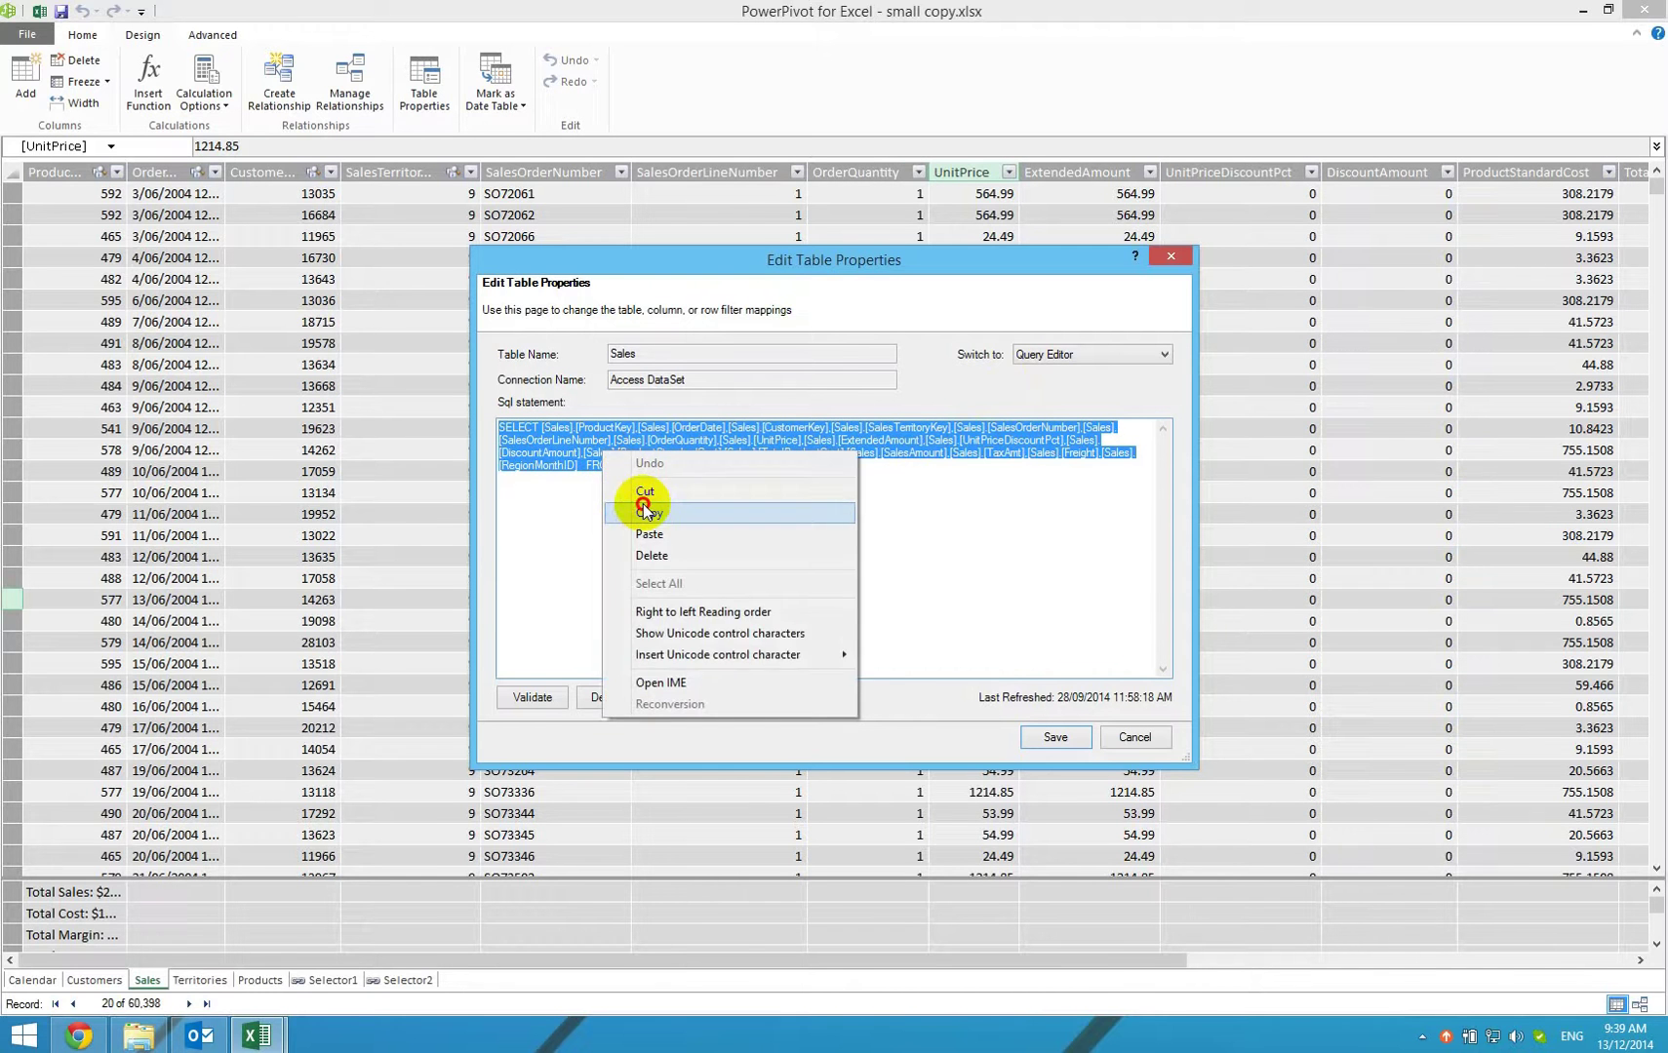
pyautogui.click(641, 498)
pyautogui.click(82, 1034)
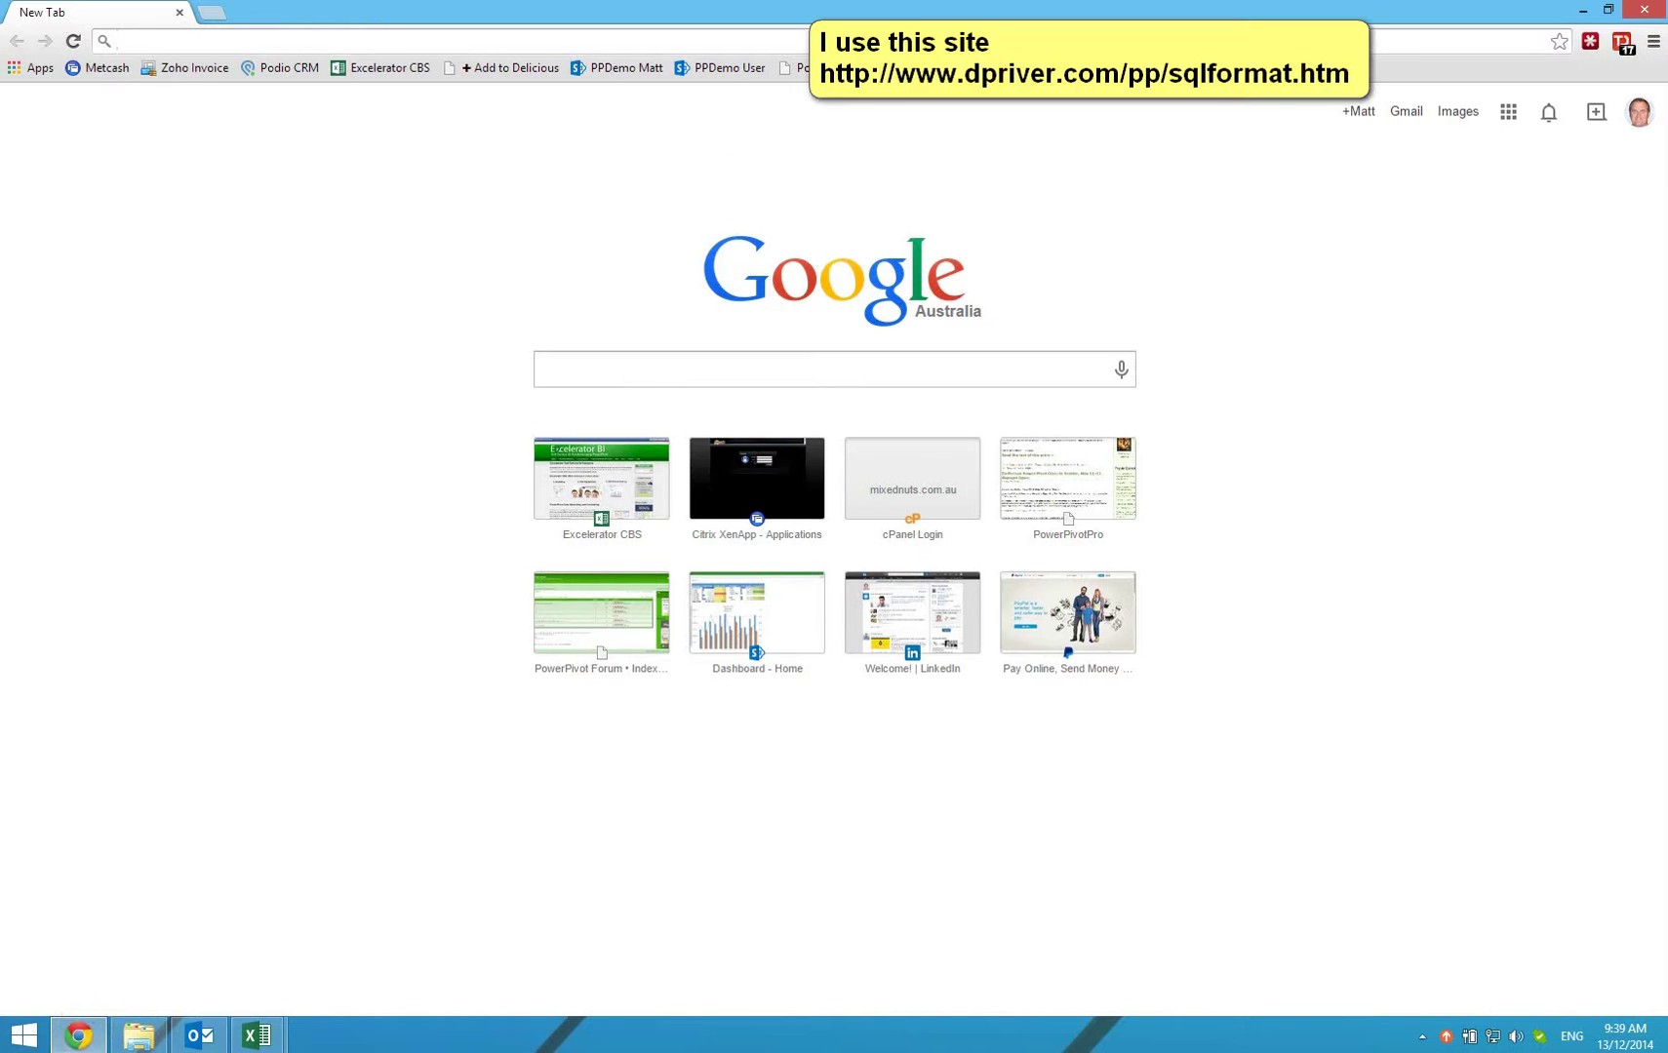
# Paste the Sales SQL into the dpriver.com/pp/sqlformat.htm formatter and format it.
pyautogui.write('www.dpriver.com/pp/sqlformat.htm')
pyautogui.press('Return')
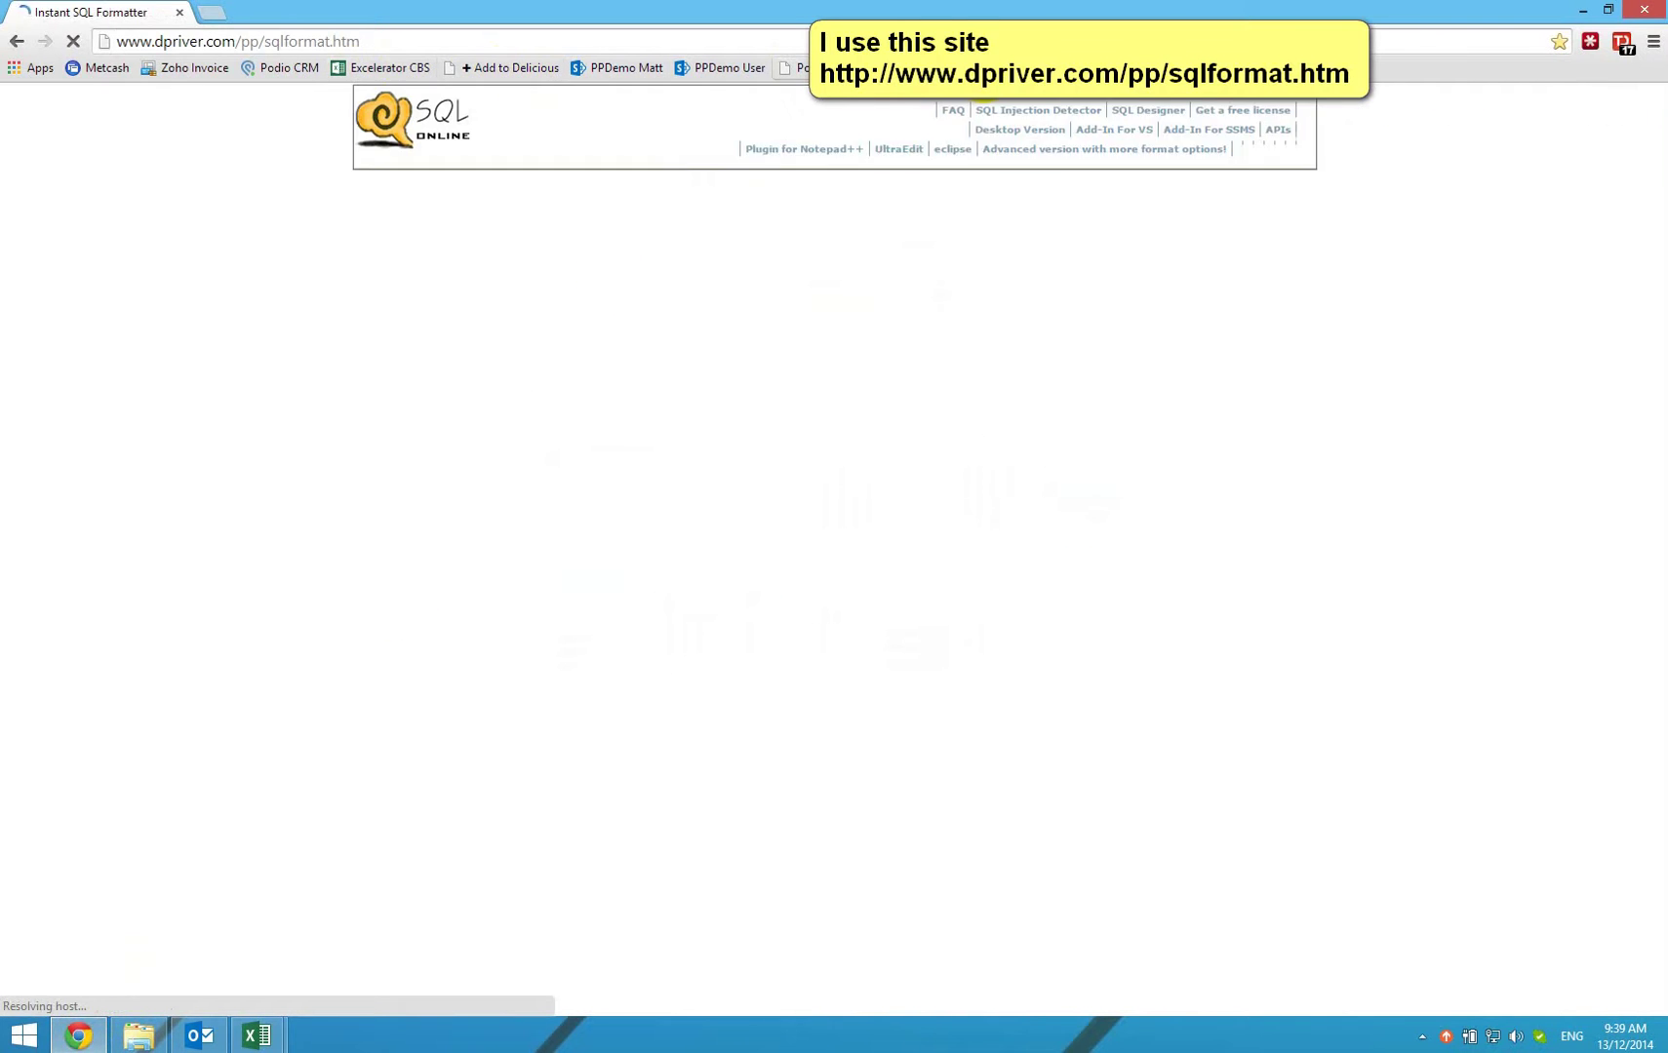
pyautogui.click(399, 239)
pyautogui.hotkey('ctrl', 'v')
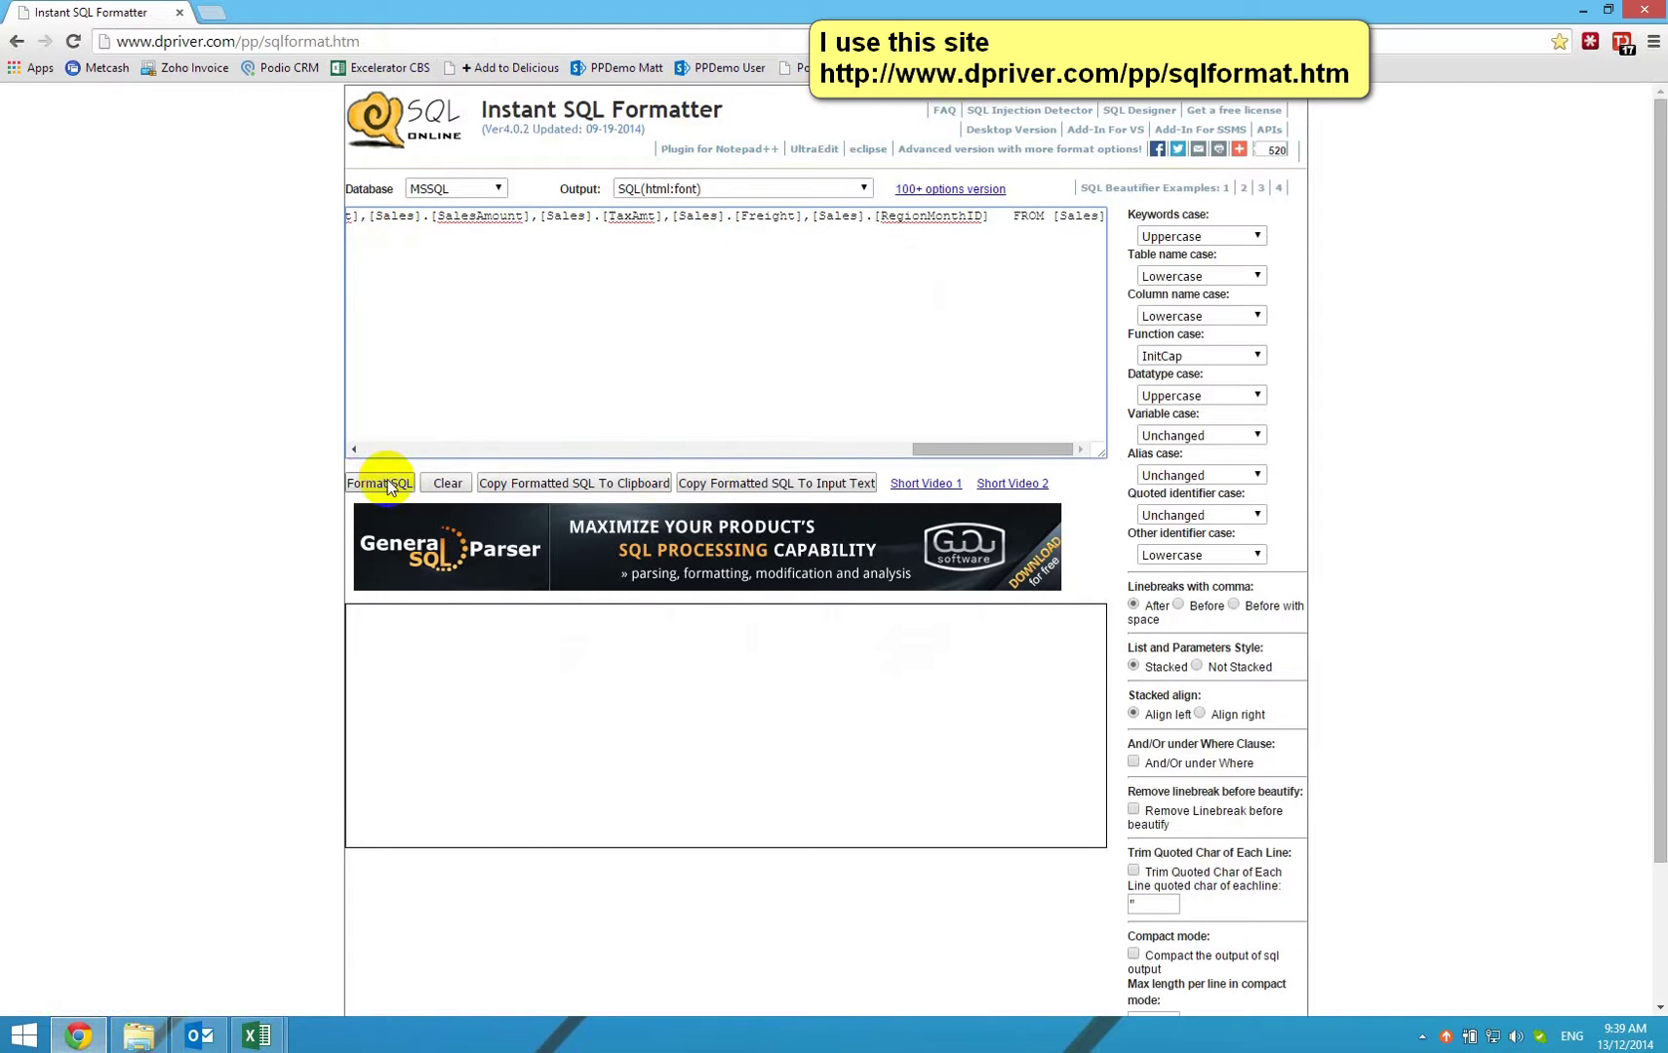
pyautogui.click(388, 481)
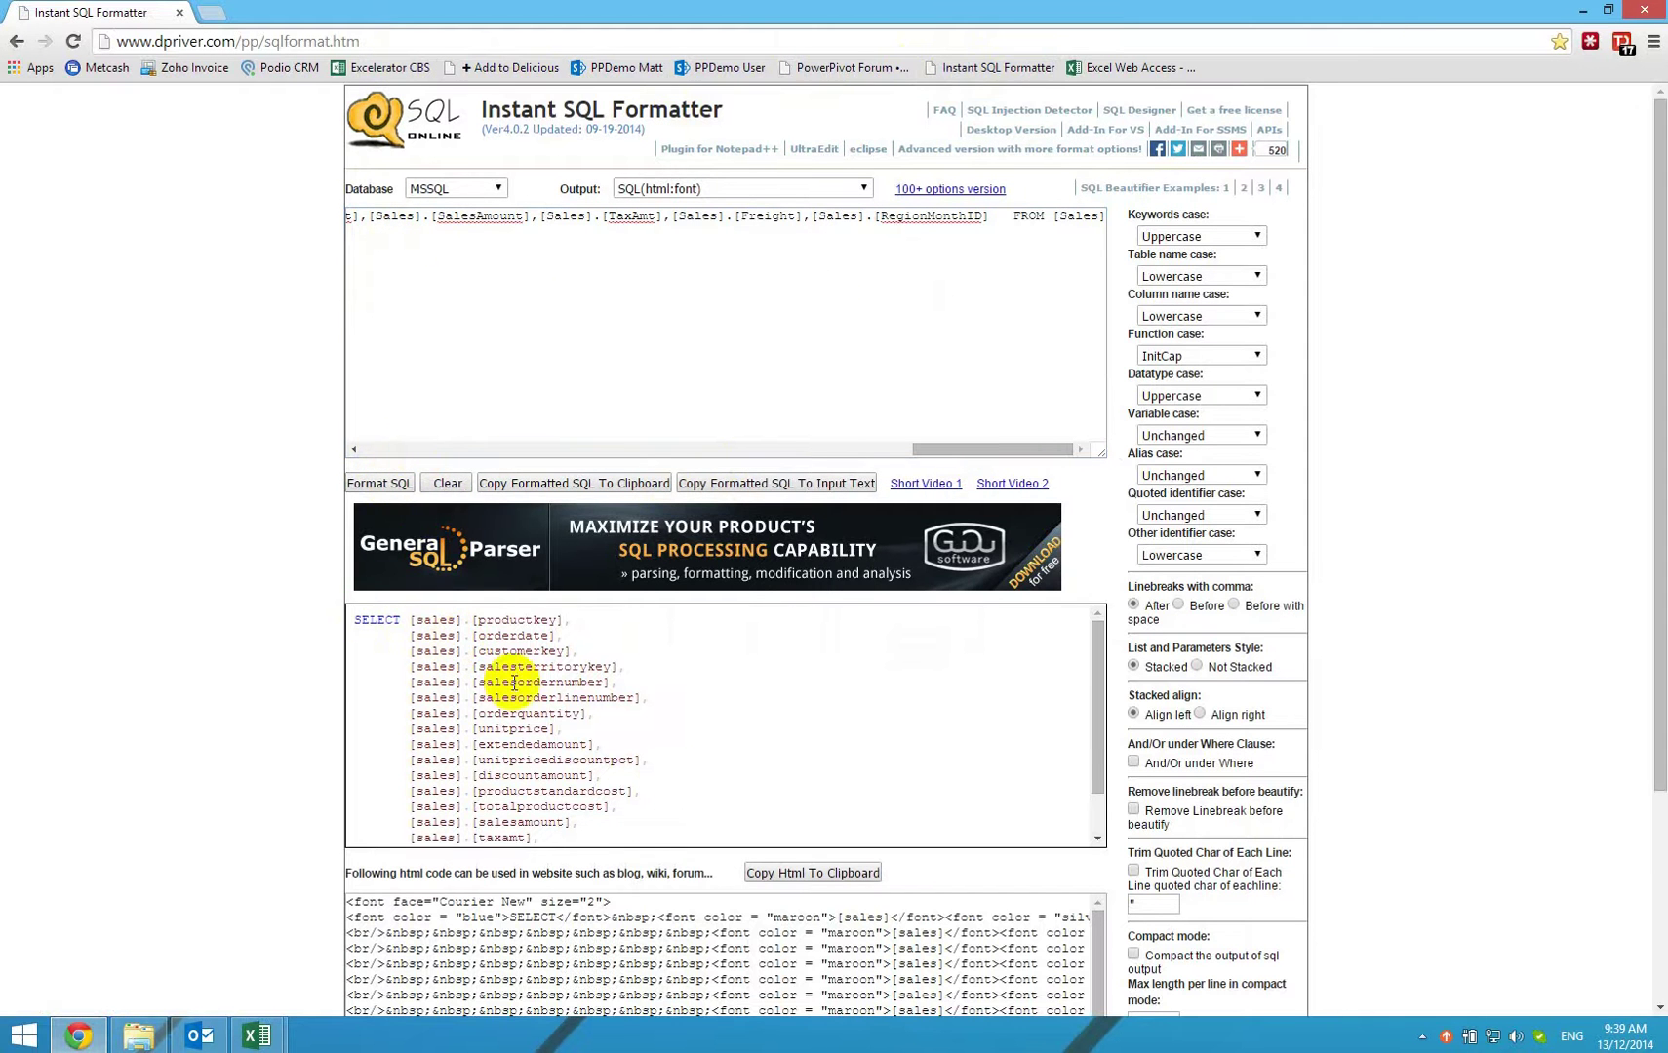
# Copy the formatted multi-line SQL and return to Power Pivot.
pyautogui.moveTo(351, 619); pyautogui.dragTo(634, 873)
pyautogui.rightClick(513, 763)
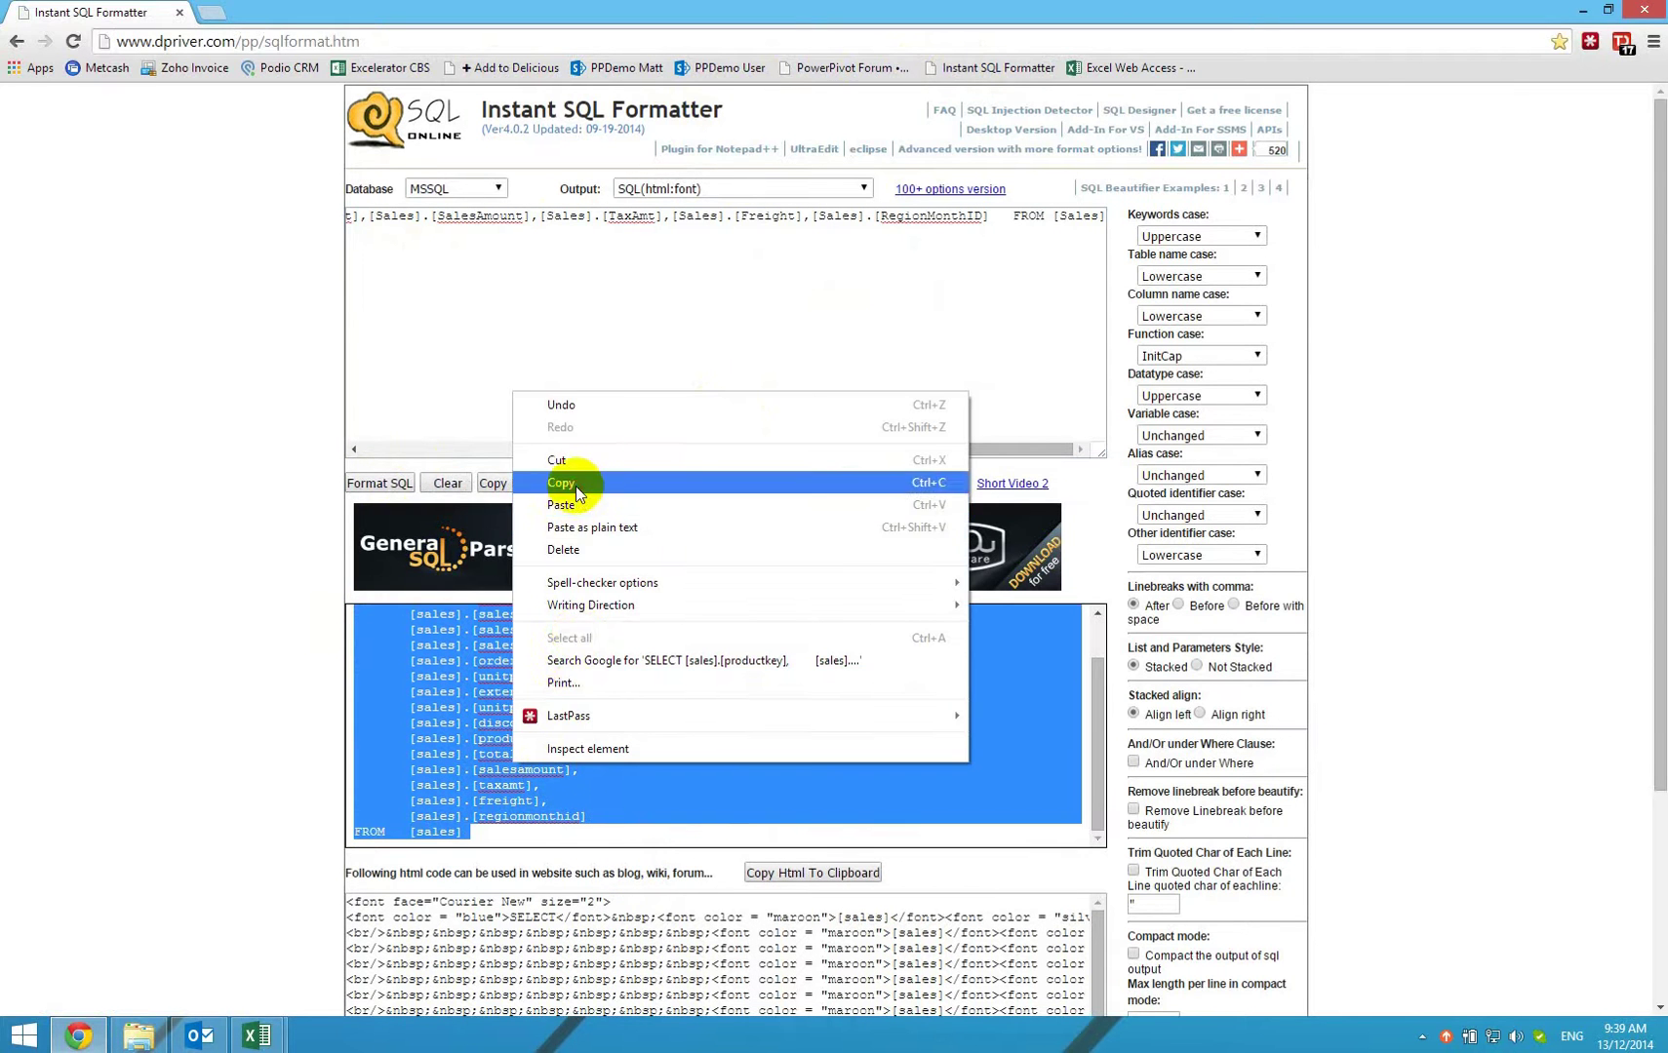
pyautogui.click(575, 486)
pyautogui.hotkey('alt', 'Tab')
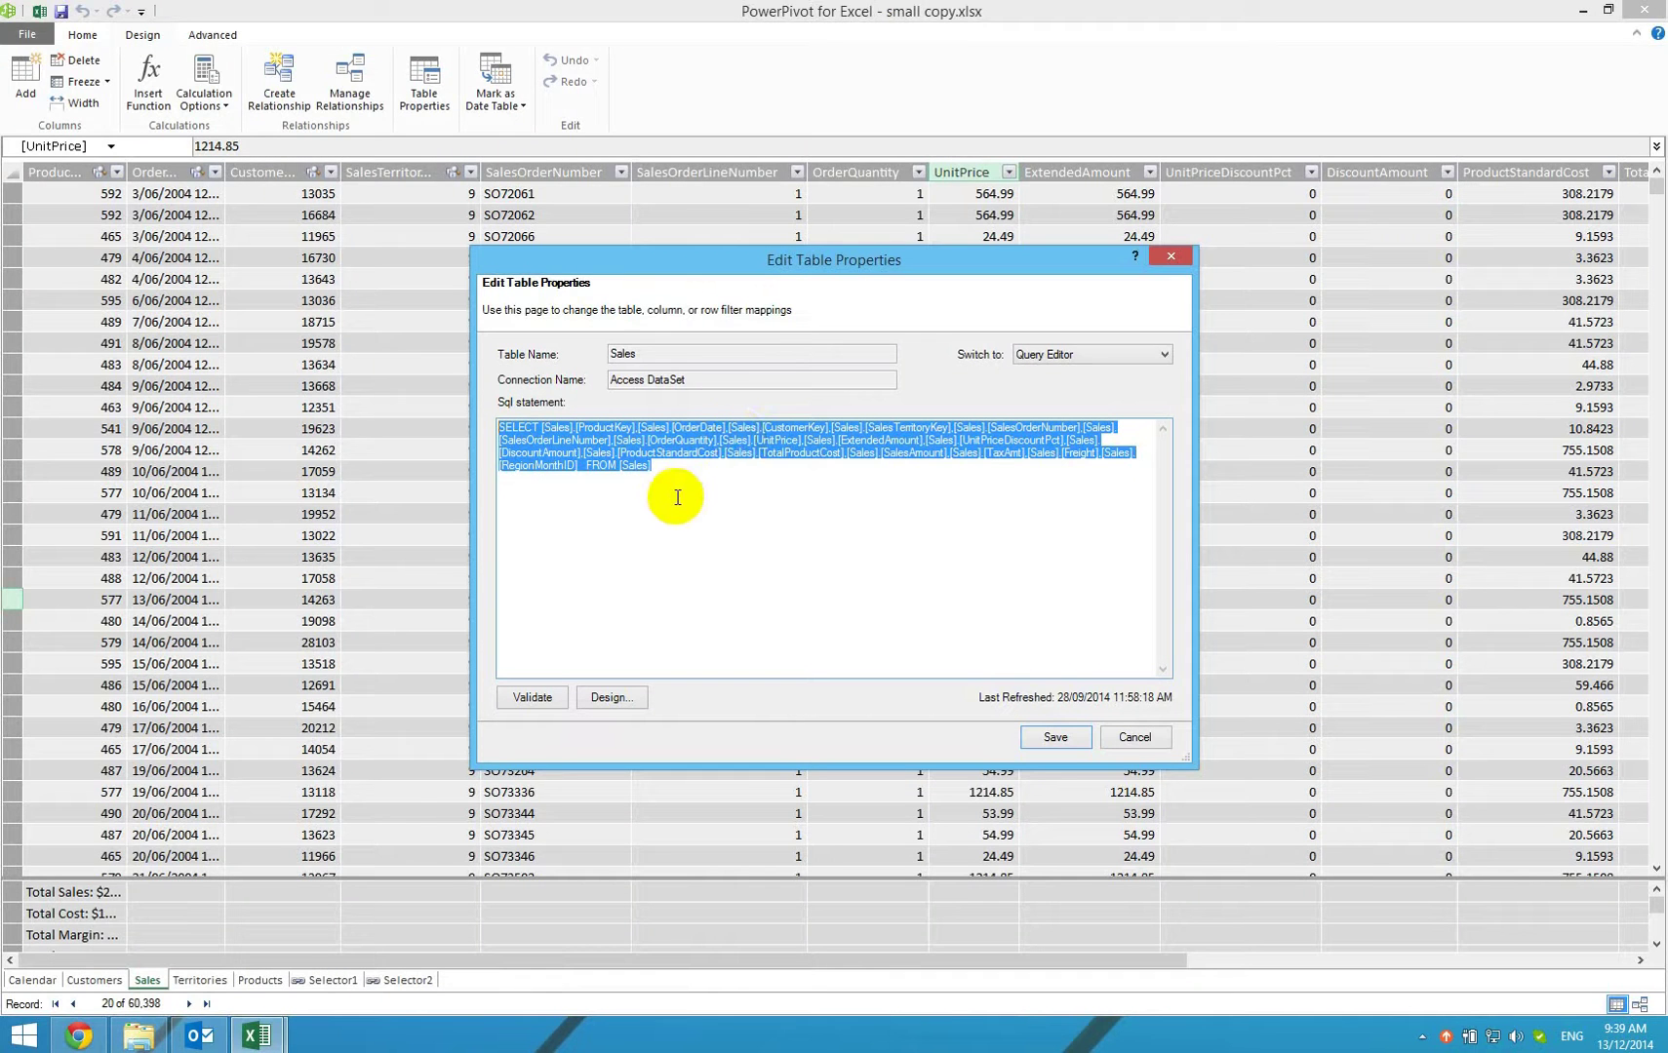
# Paste the formatted SQL into the Sales query, then copy G3's product key list from Excel.
pyautogui.hotkey('ctrl', 'v')
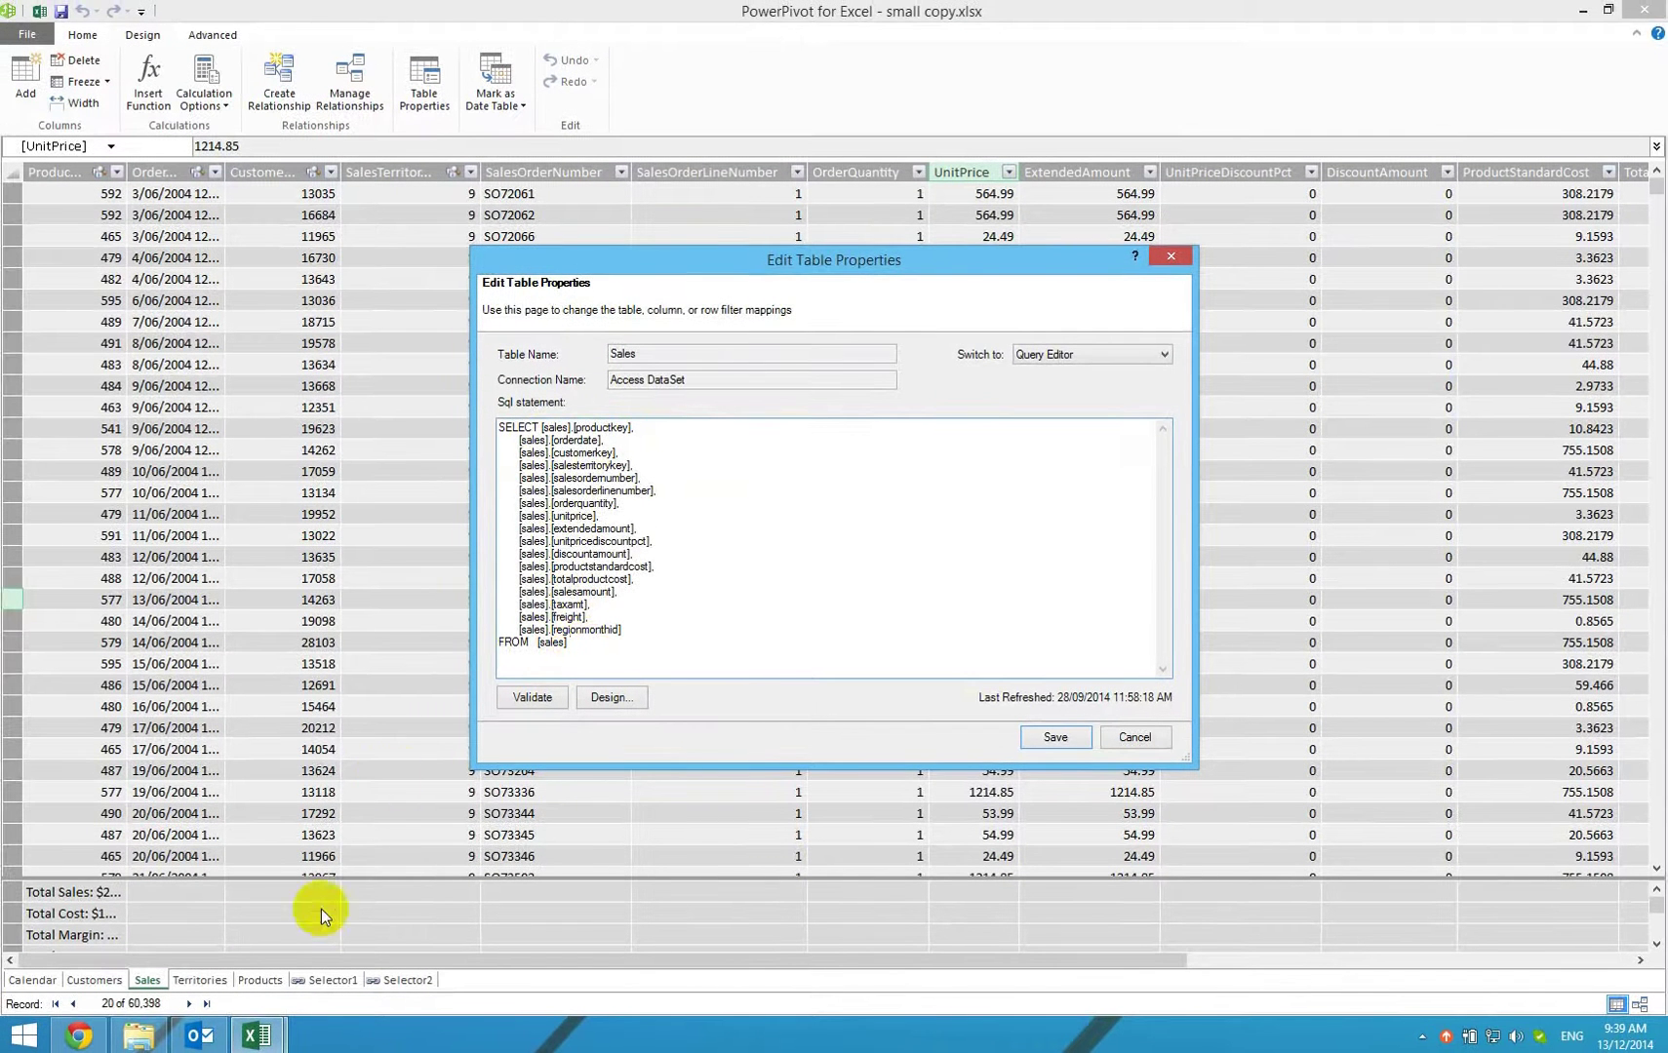
pyautogui.moveTo(261, 1043)
pyautogui.click(168, 945)
pyautogui.click(572, 248)
pyautogui.moveTo(521, 162); pyautogui.dragTo(195, 162)
pyautogui.rightClick(327, 156)
pyautogui.click(357, 186)
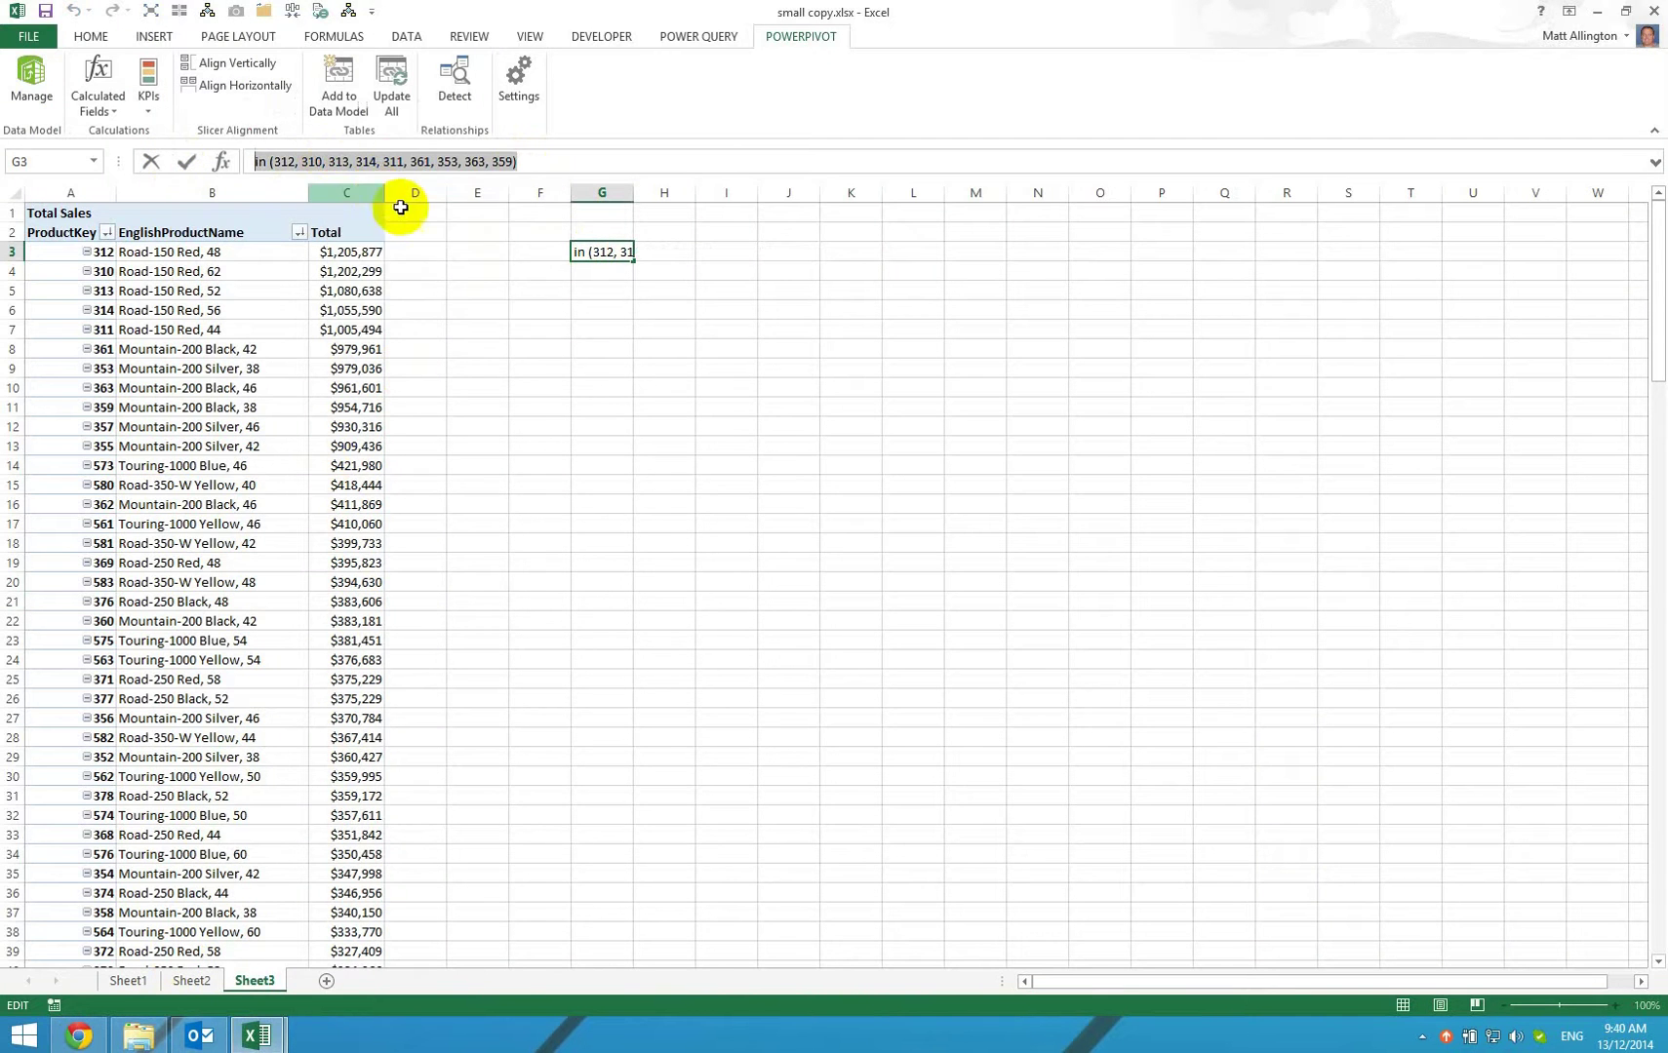
pyautogui.hotkey('alt', 'Tab')
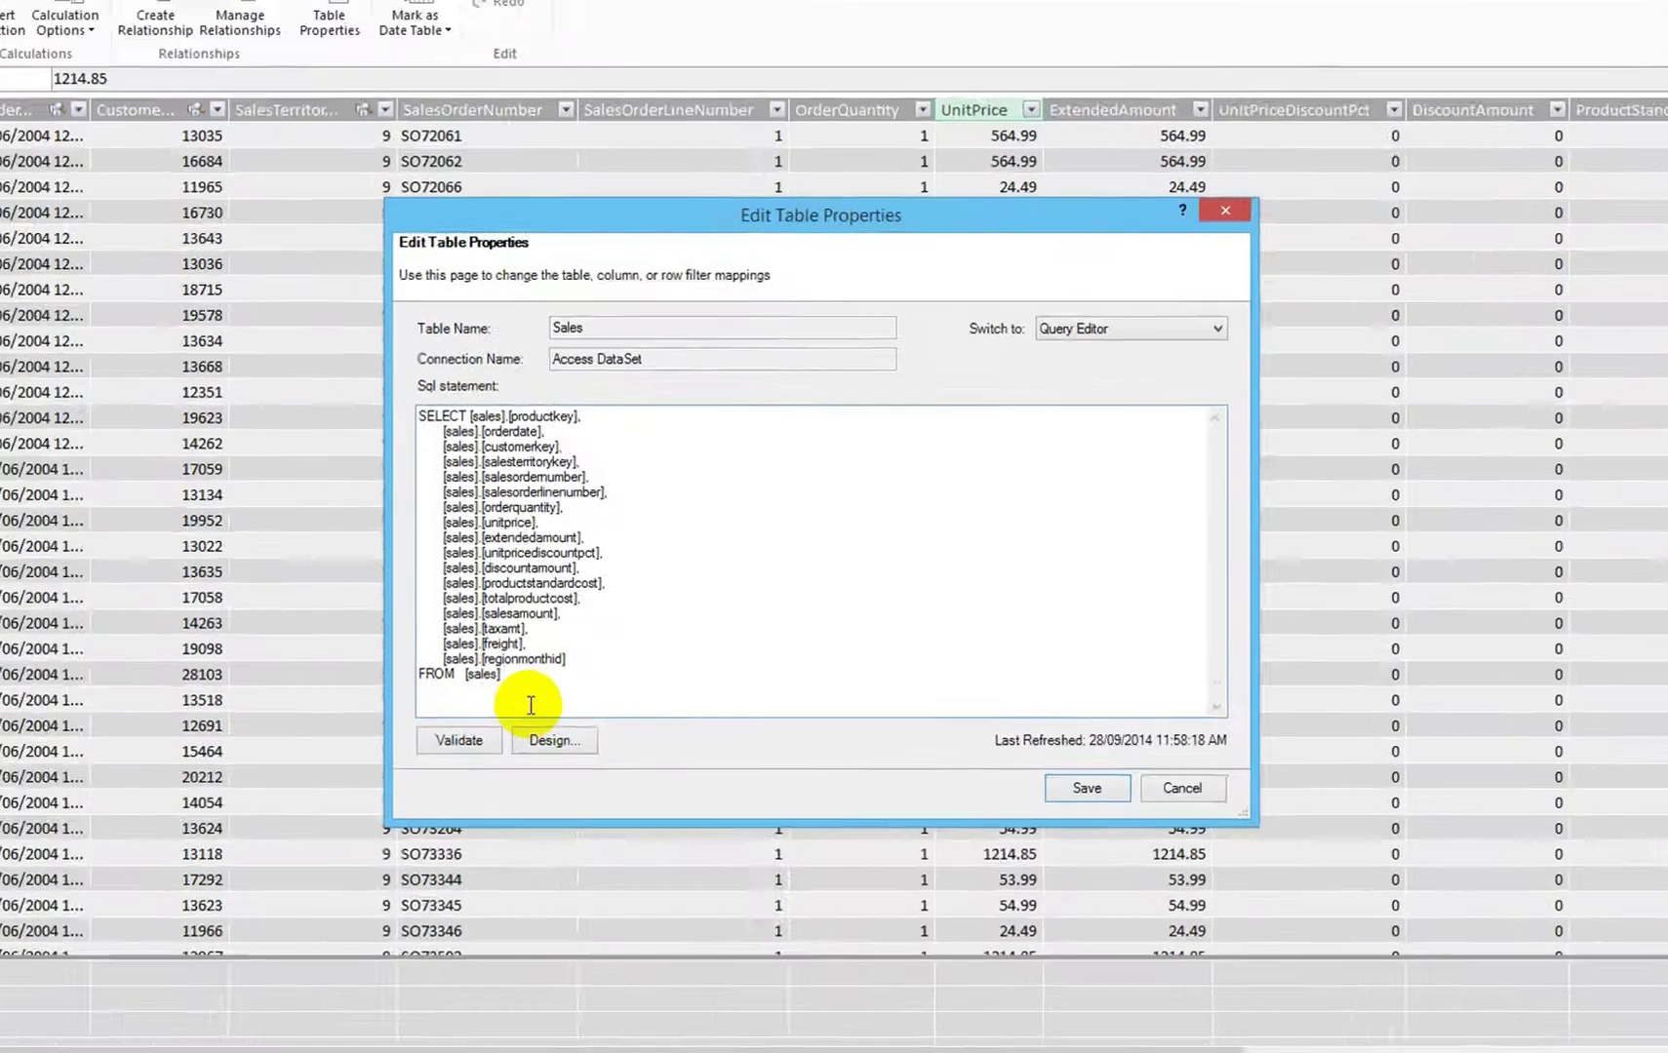
pyautogui.click(593, 667)
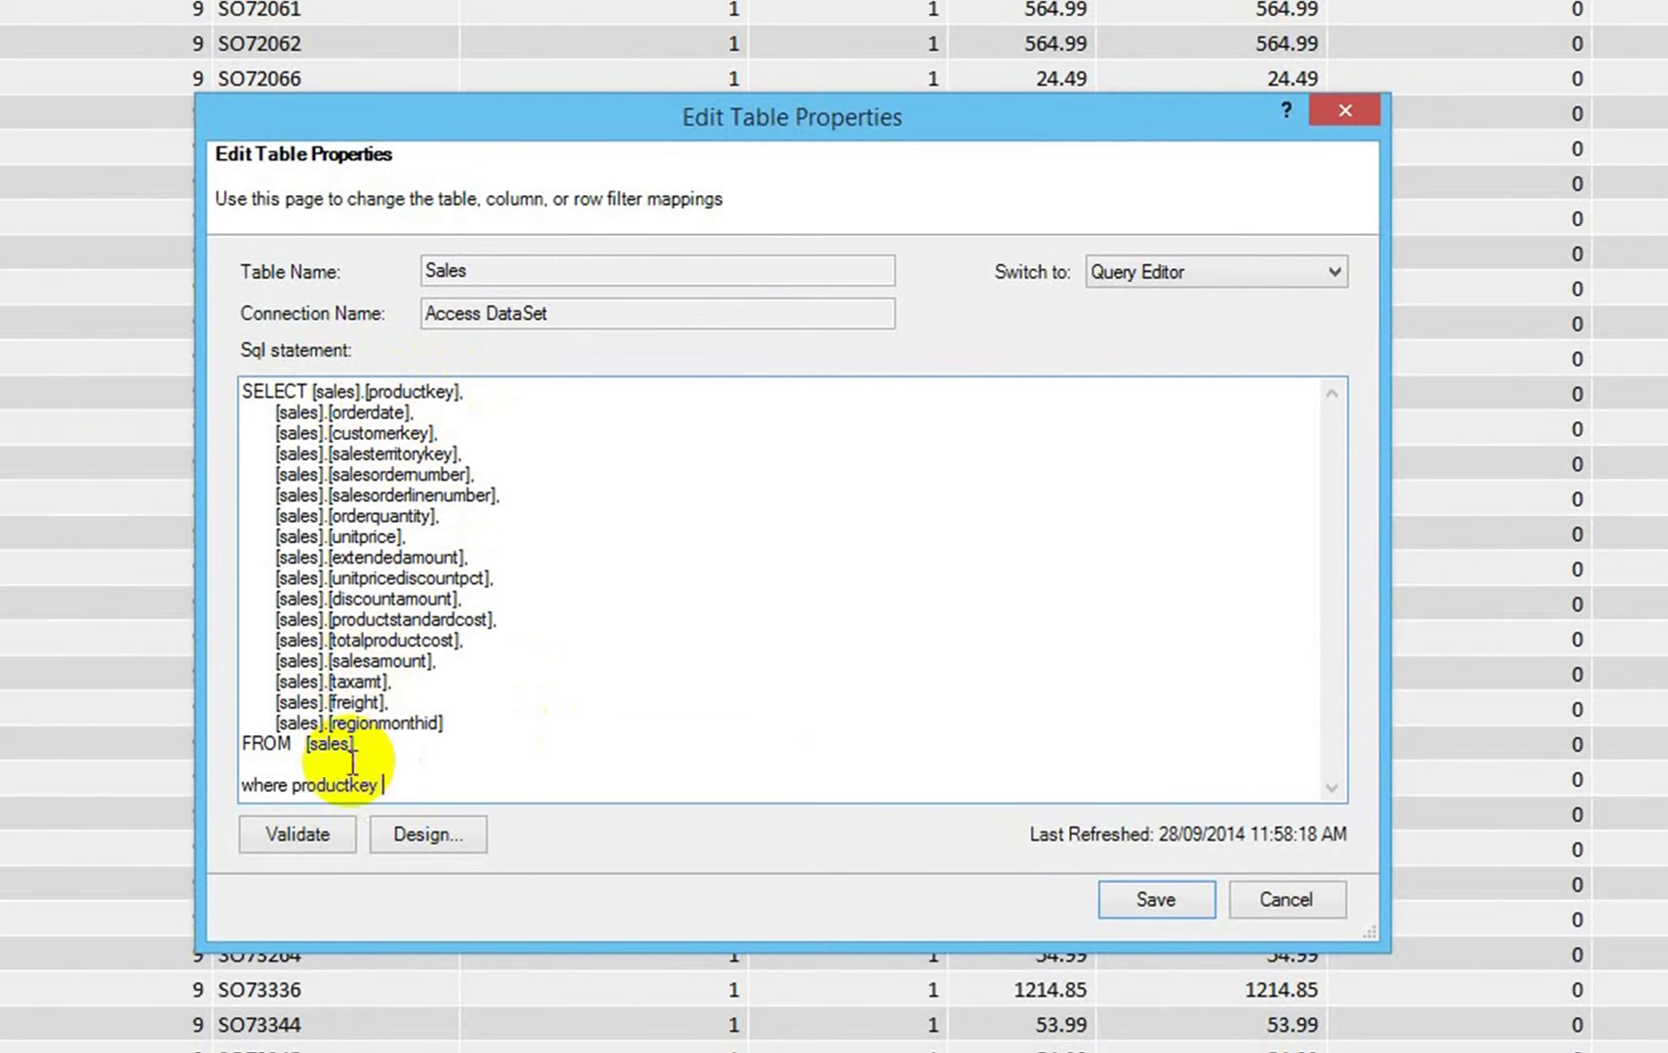
# Add a WHERE productkey in-list to the Sales query, validate, copy the clause, and save.
pyautogui.hotkey('ctrl', 'v')
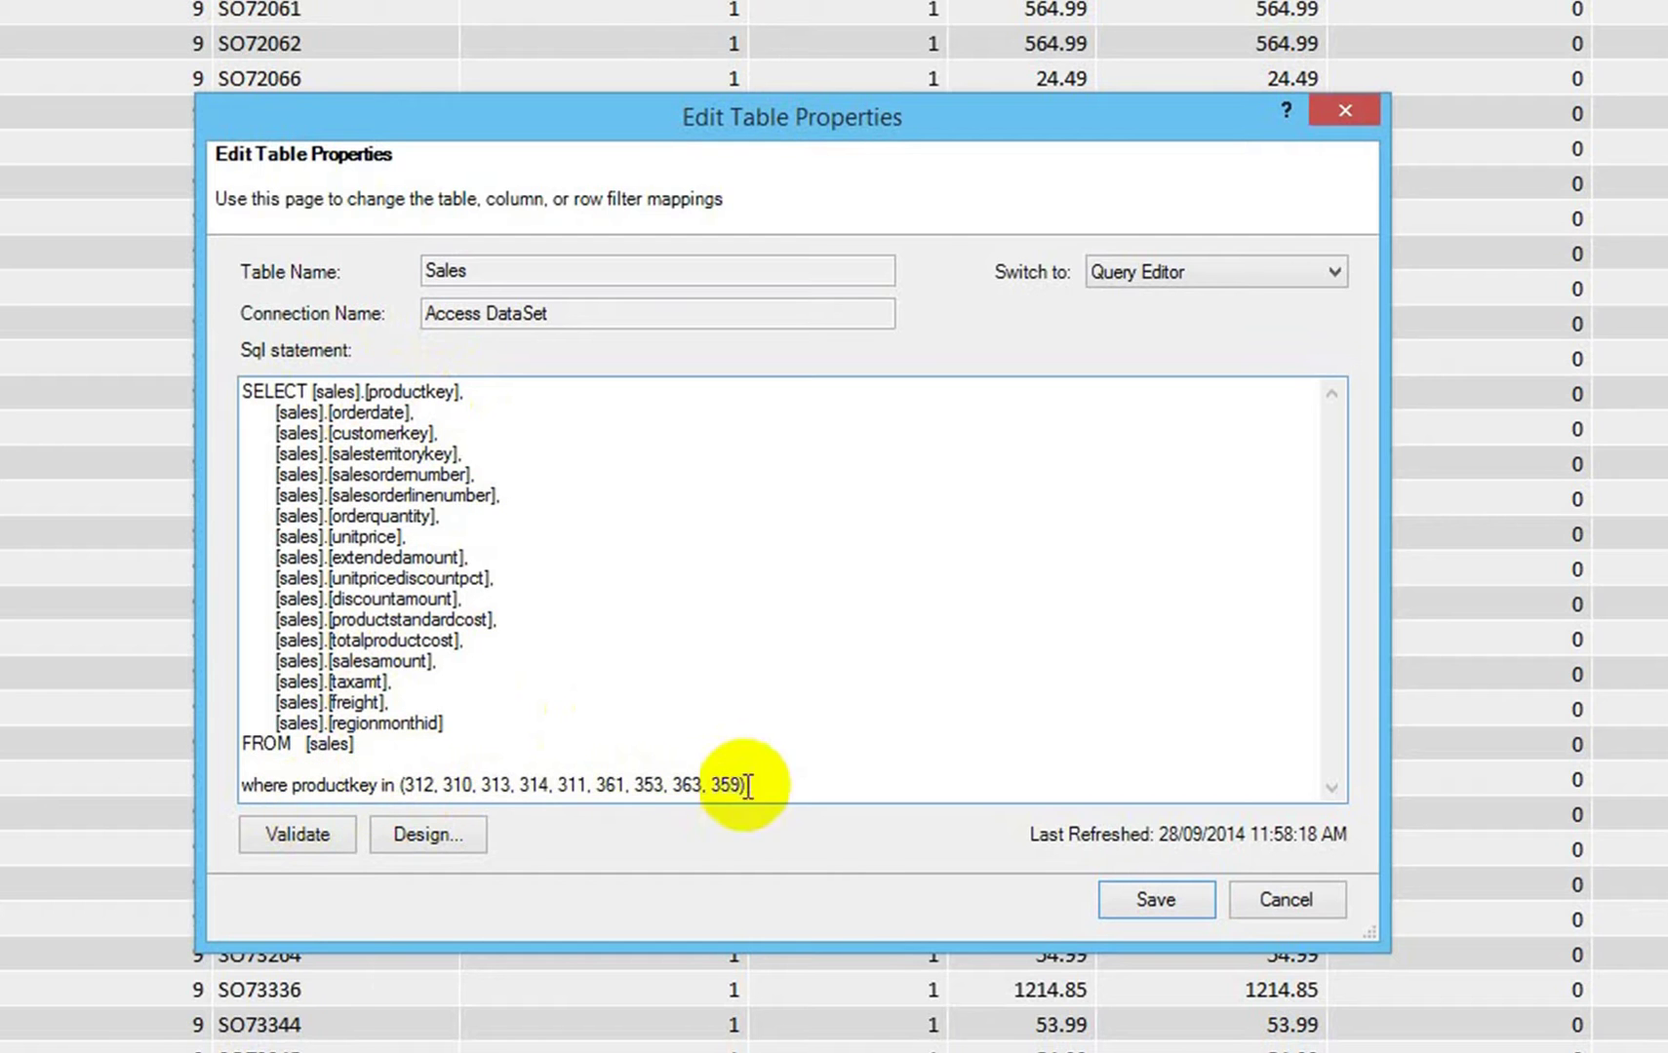
pyautogui.click(301, 838)
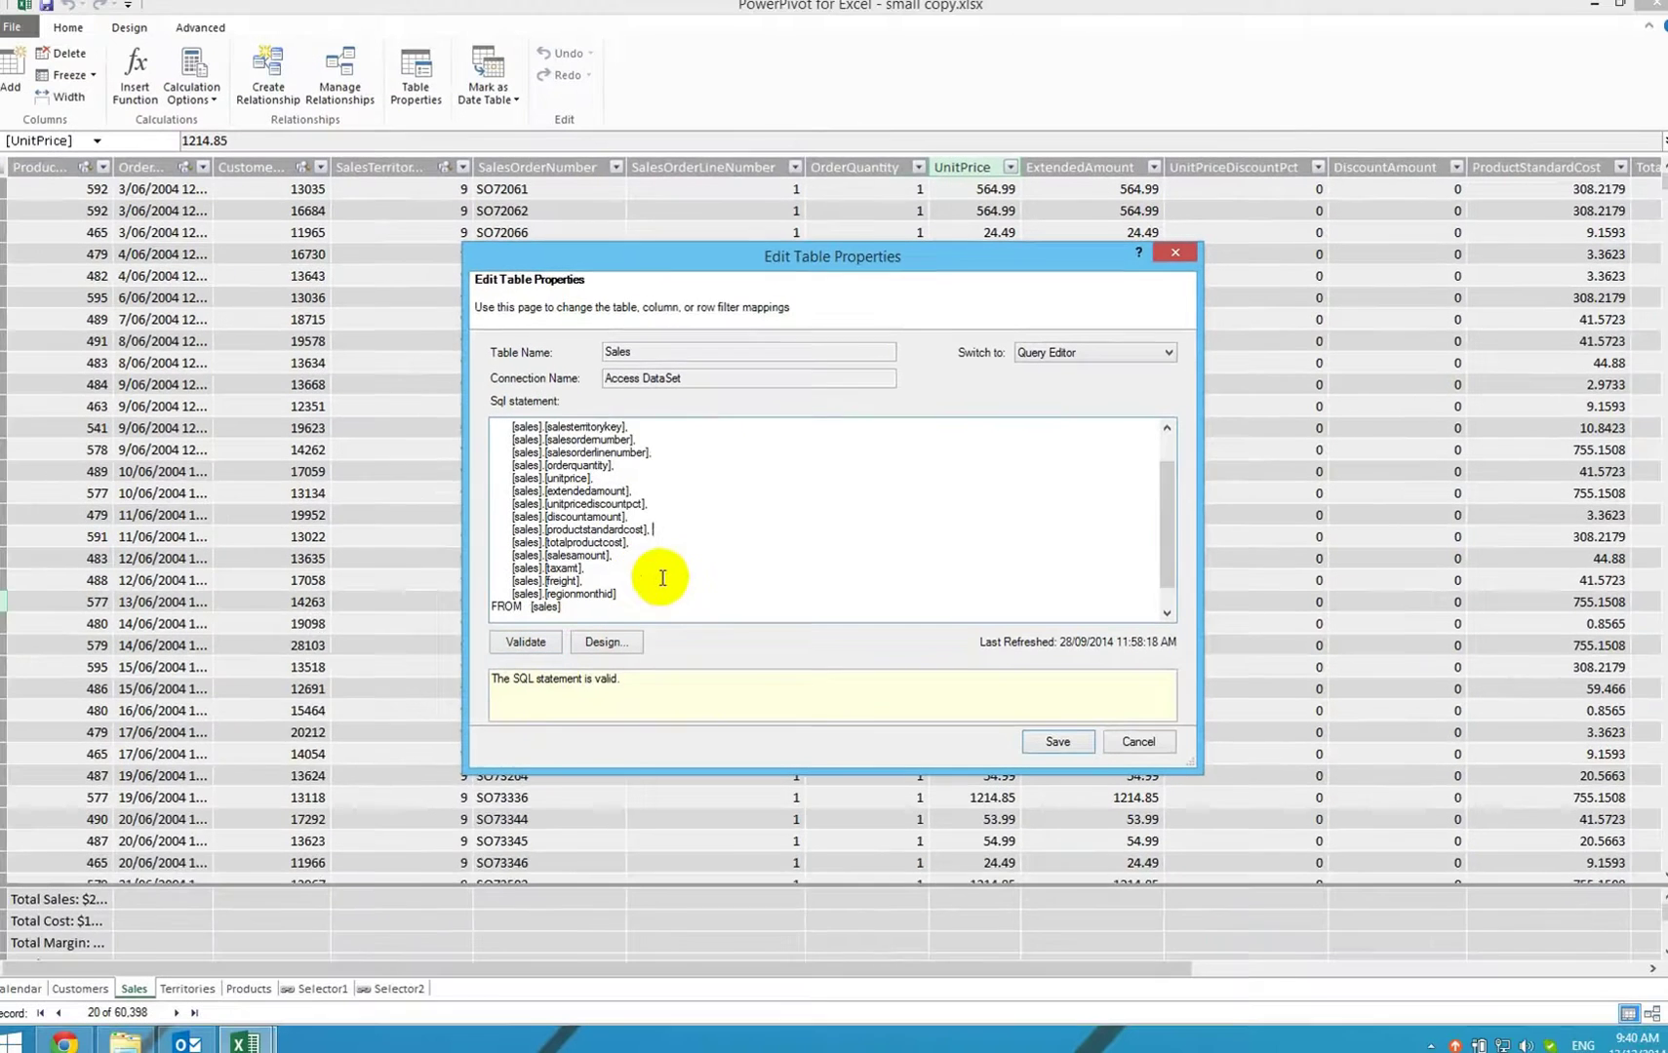
pyautogui.scroll(-2, 663, 575)
pyautogui.moveTo(814, 602); pyautogui.dragTo(493, 607)
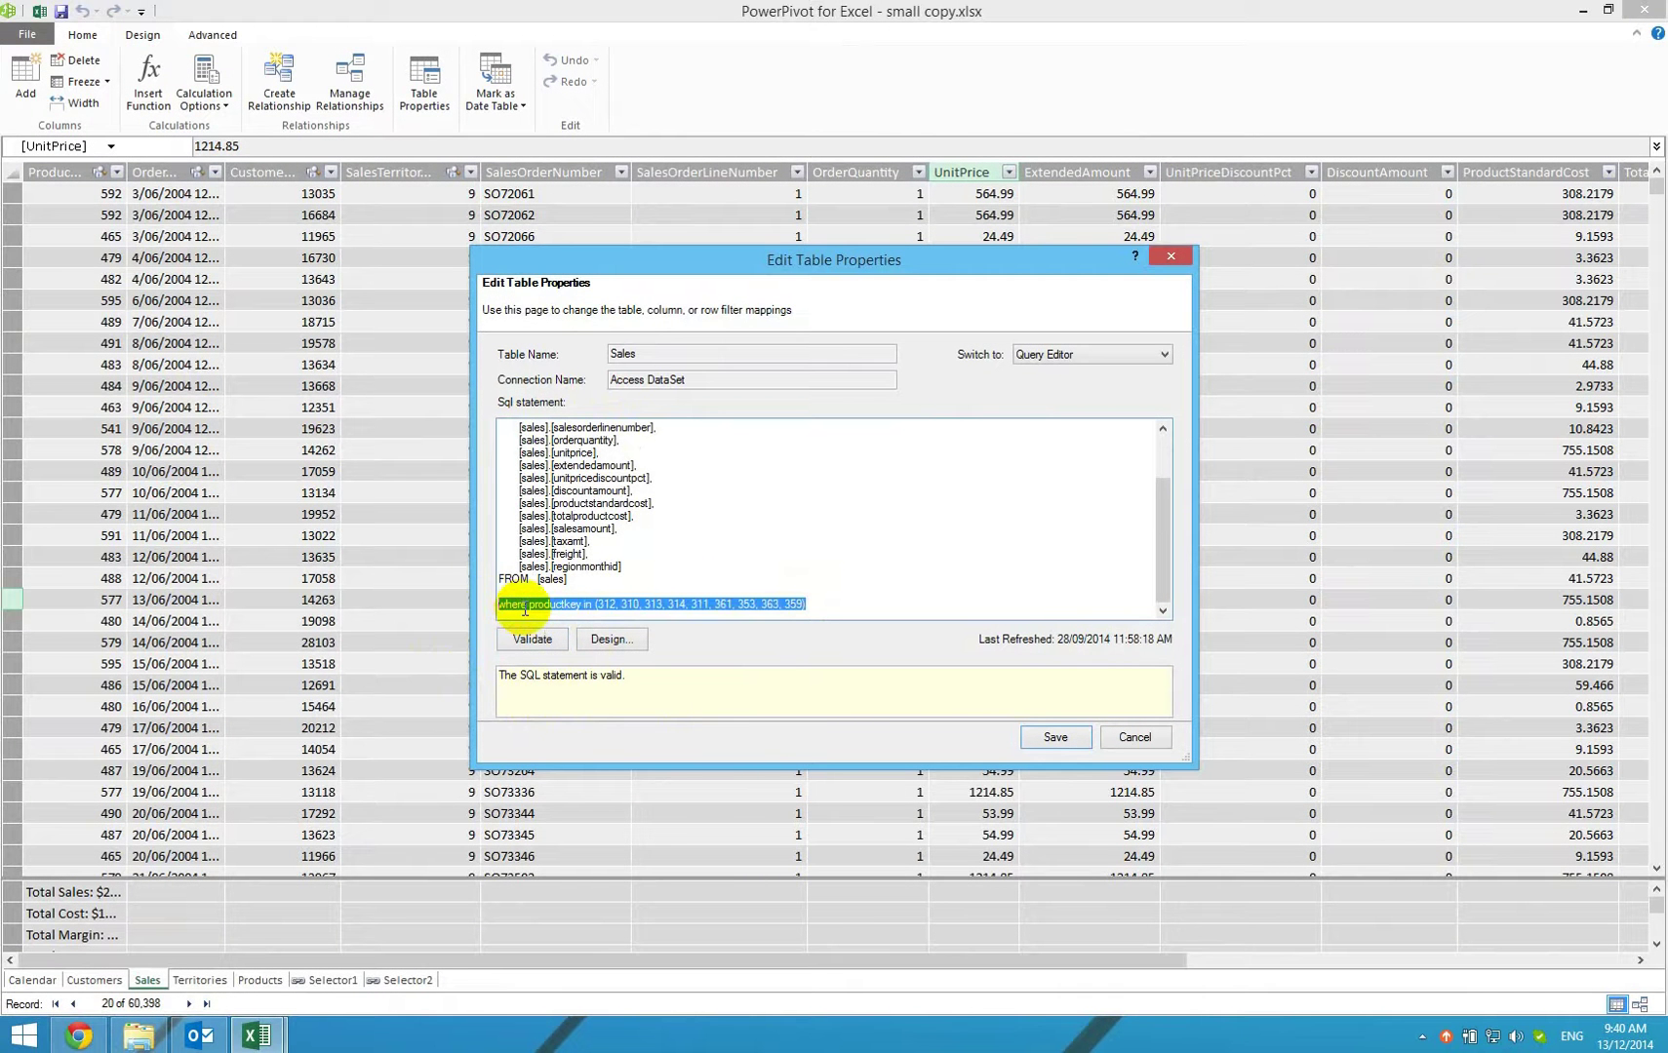
pyautogui.rightClick(524, 609)
pyautogui.click(601, 670)
pyautogui.click(1029, 741)
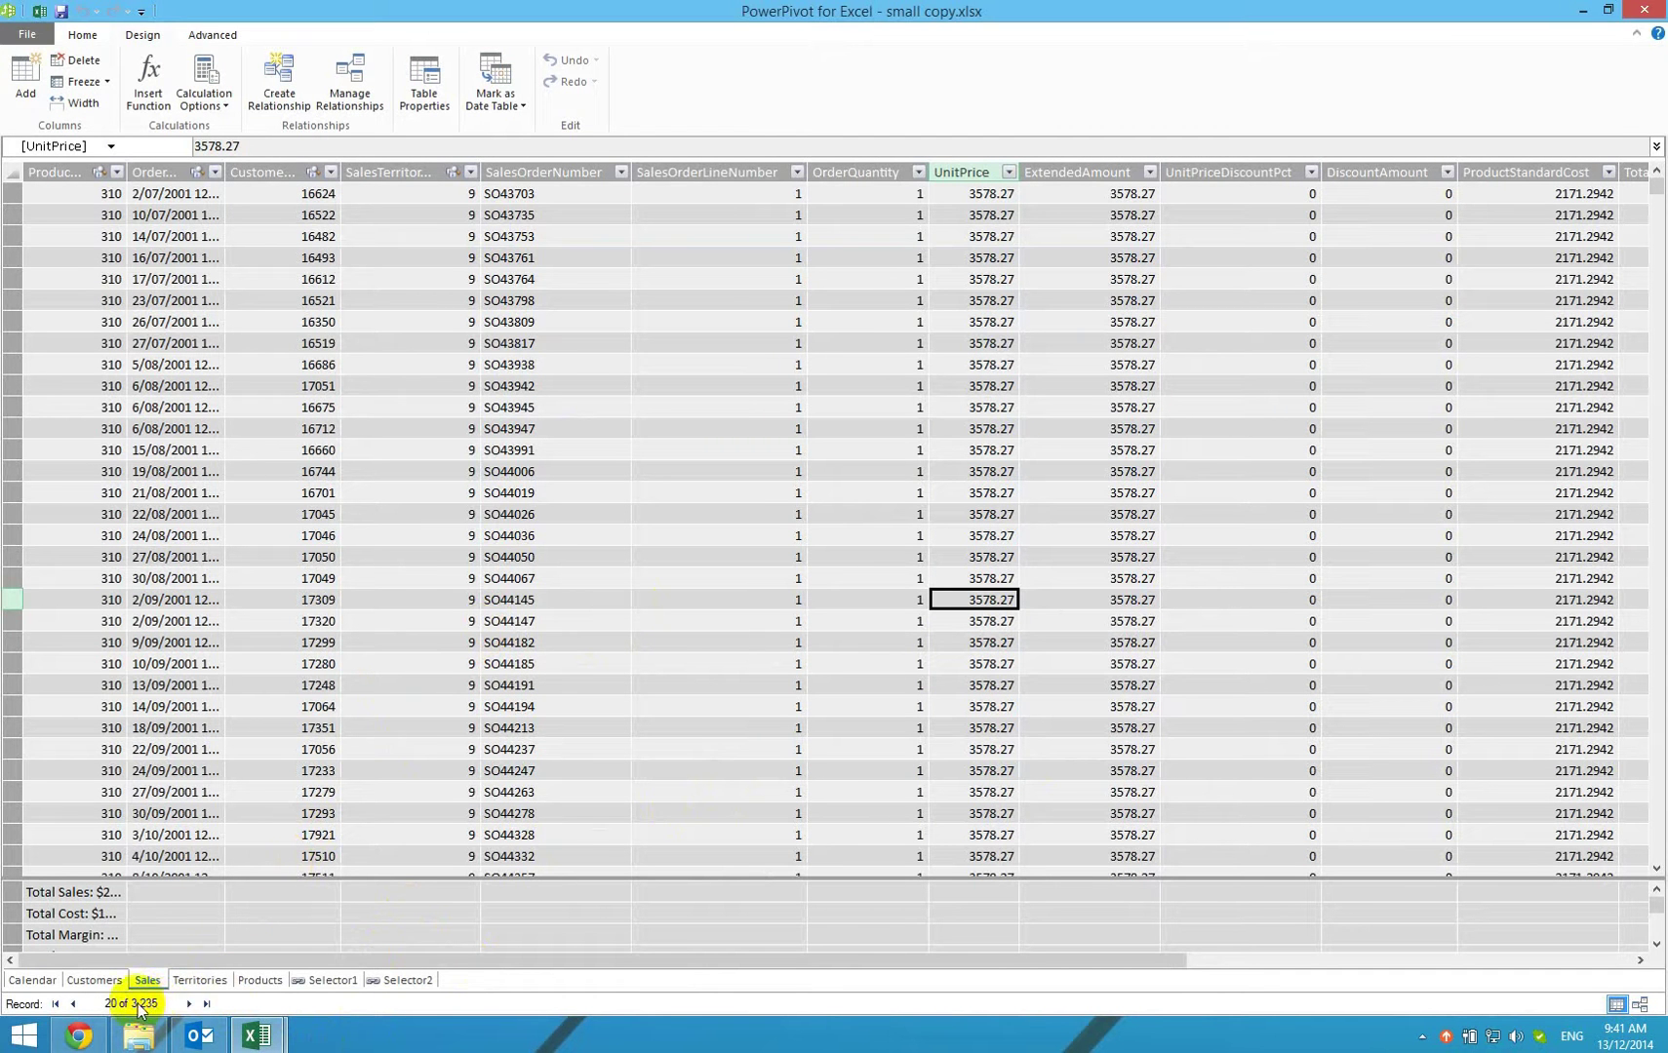
# Switch to the Products table and open its Table Properties.
pyautogui.click(252, 981)
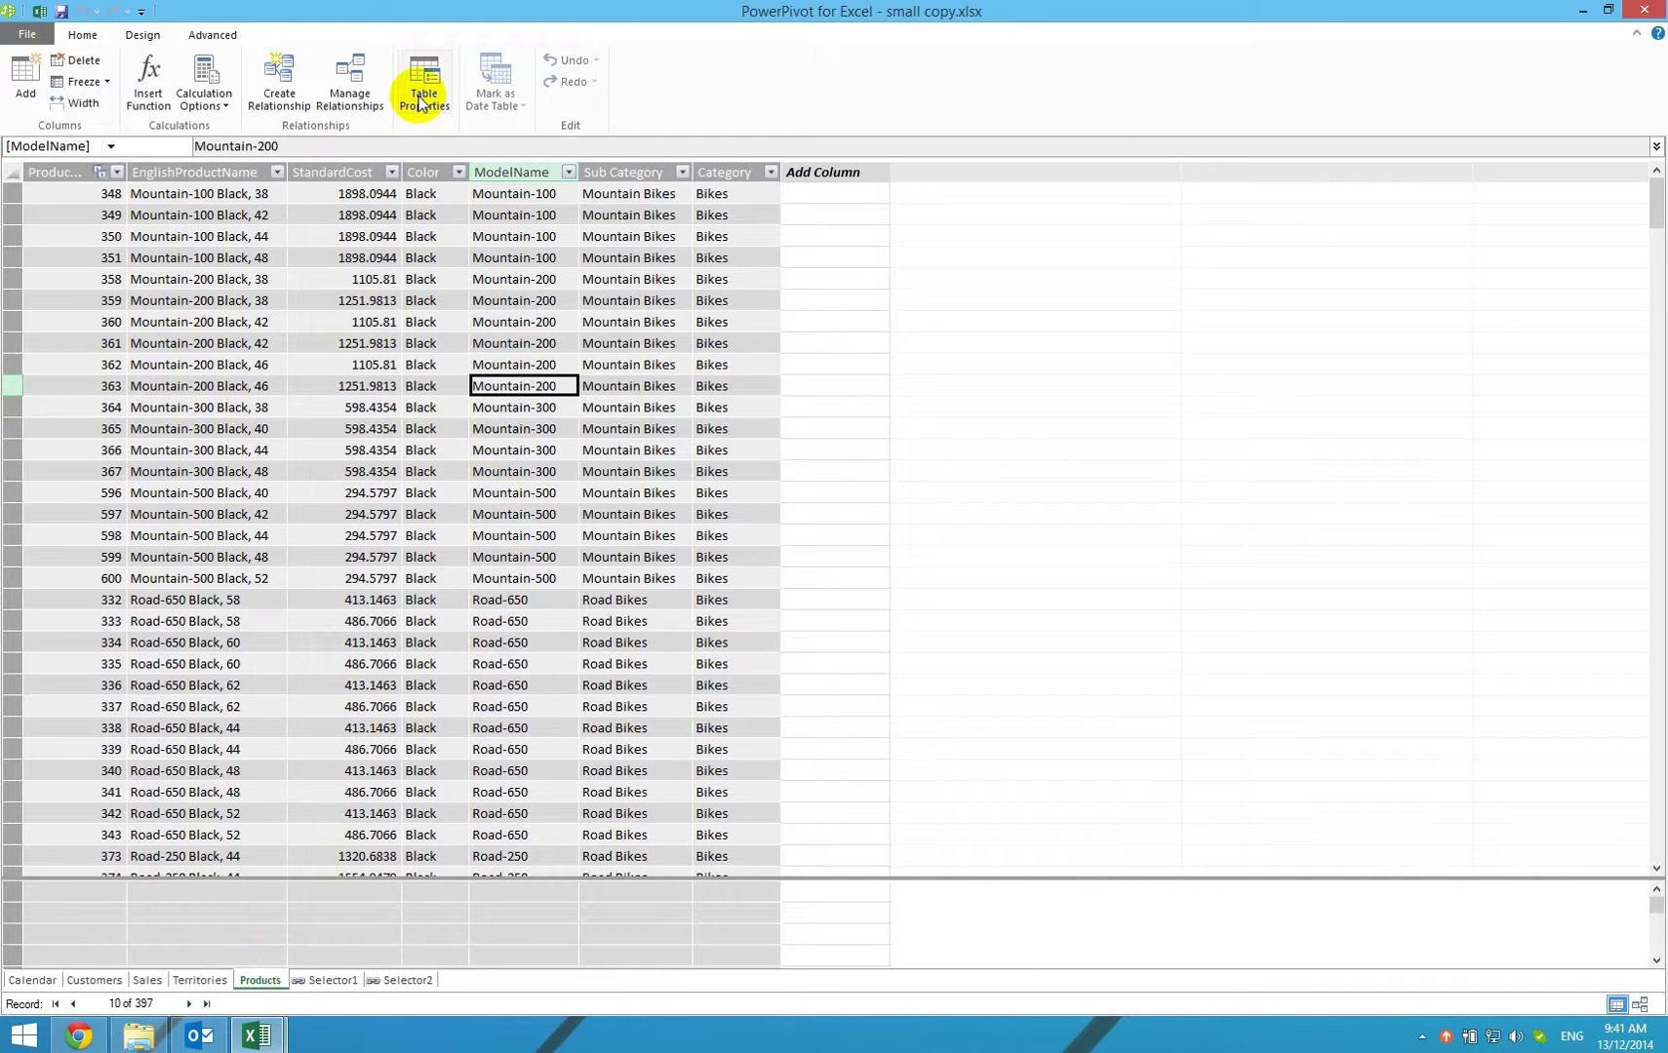
pyautogui.click(421, 95)
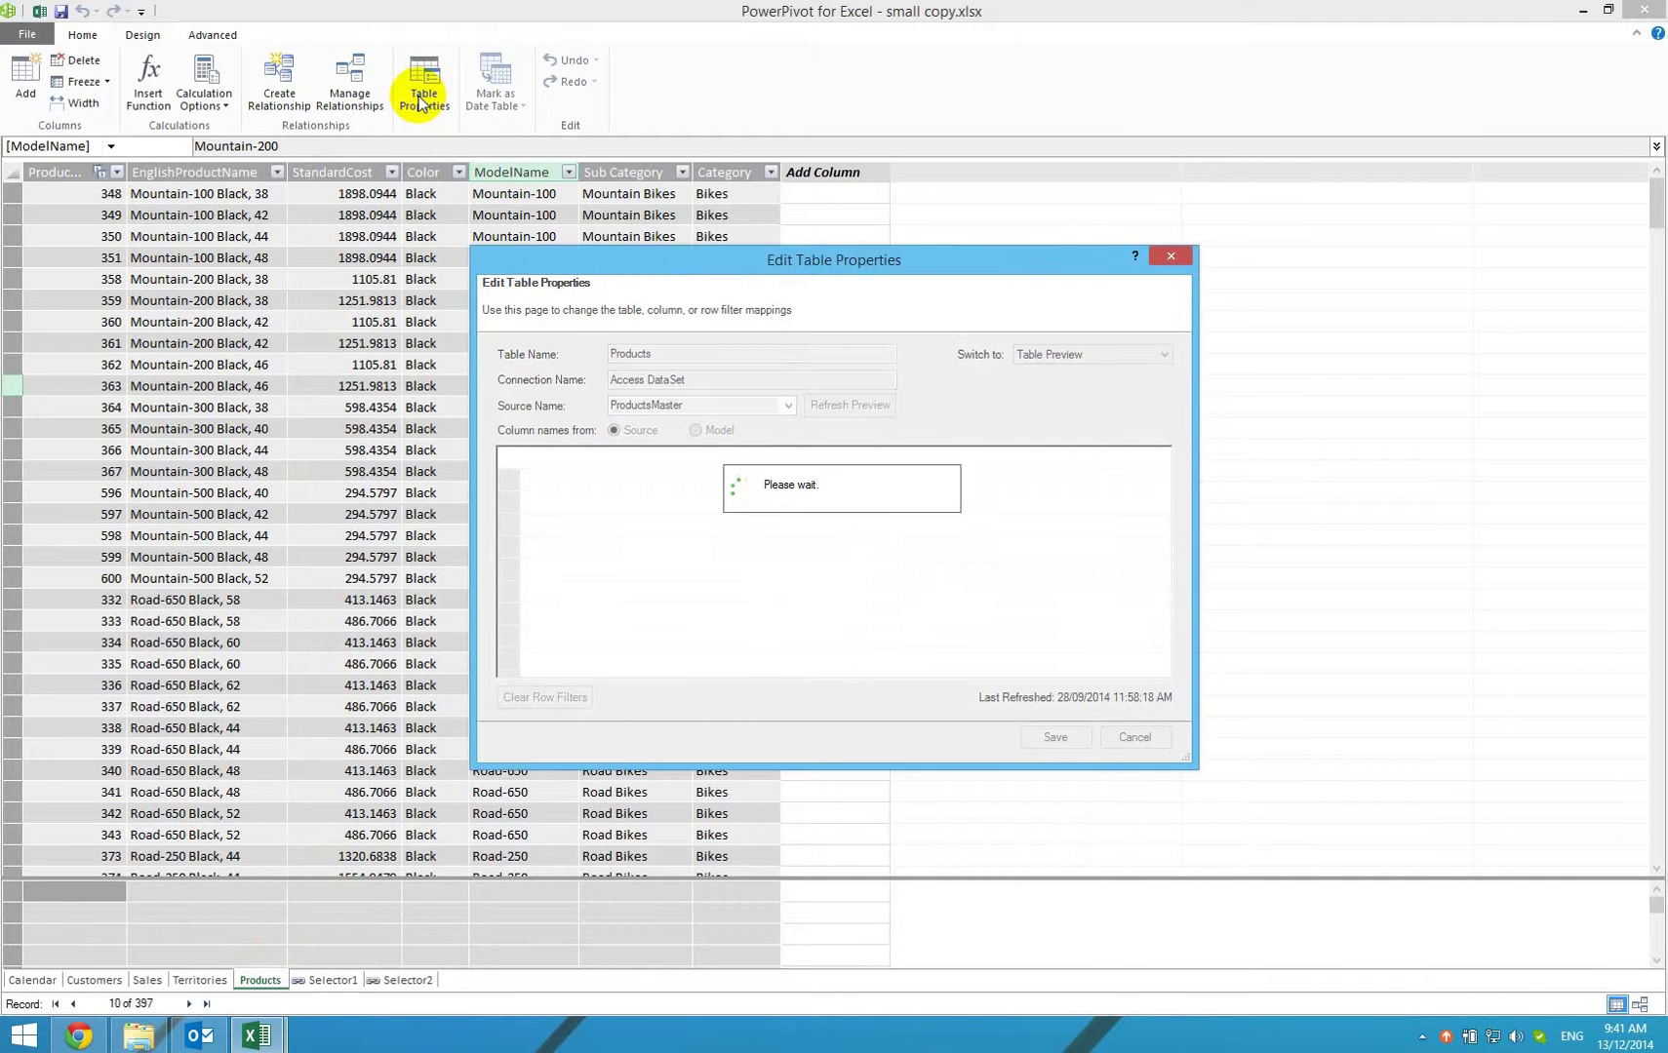
# Append the productkey WHERE clause to the Products SQL query, validate, and save.
pyautogui.click(1026, 357)
pyautogui.click(1062, 385)
pyautogui.click(669, 467)
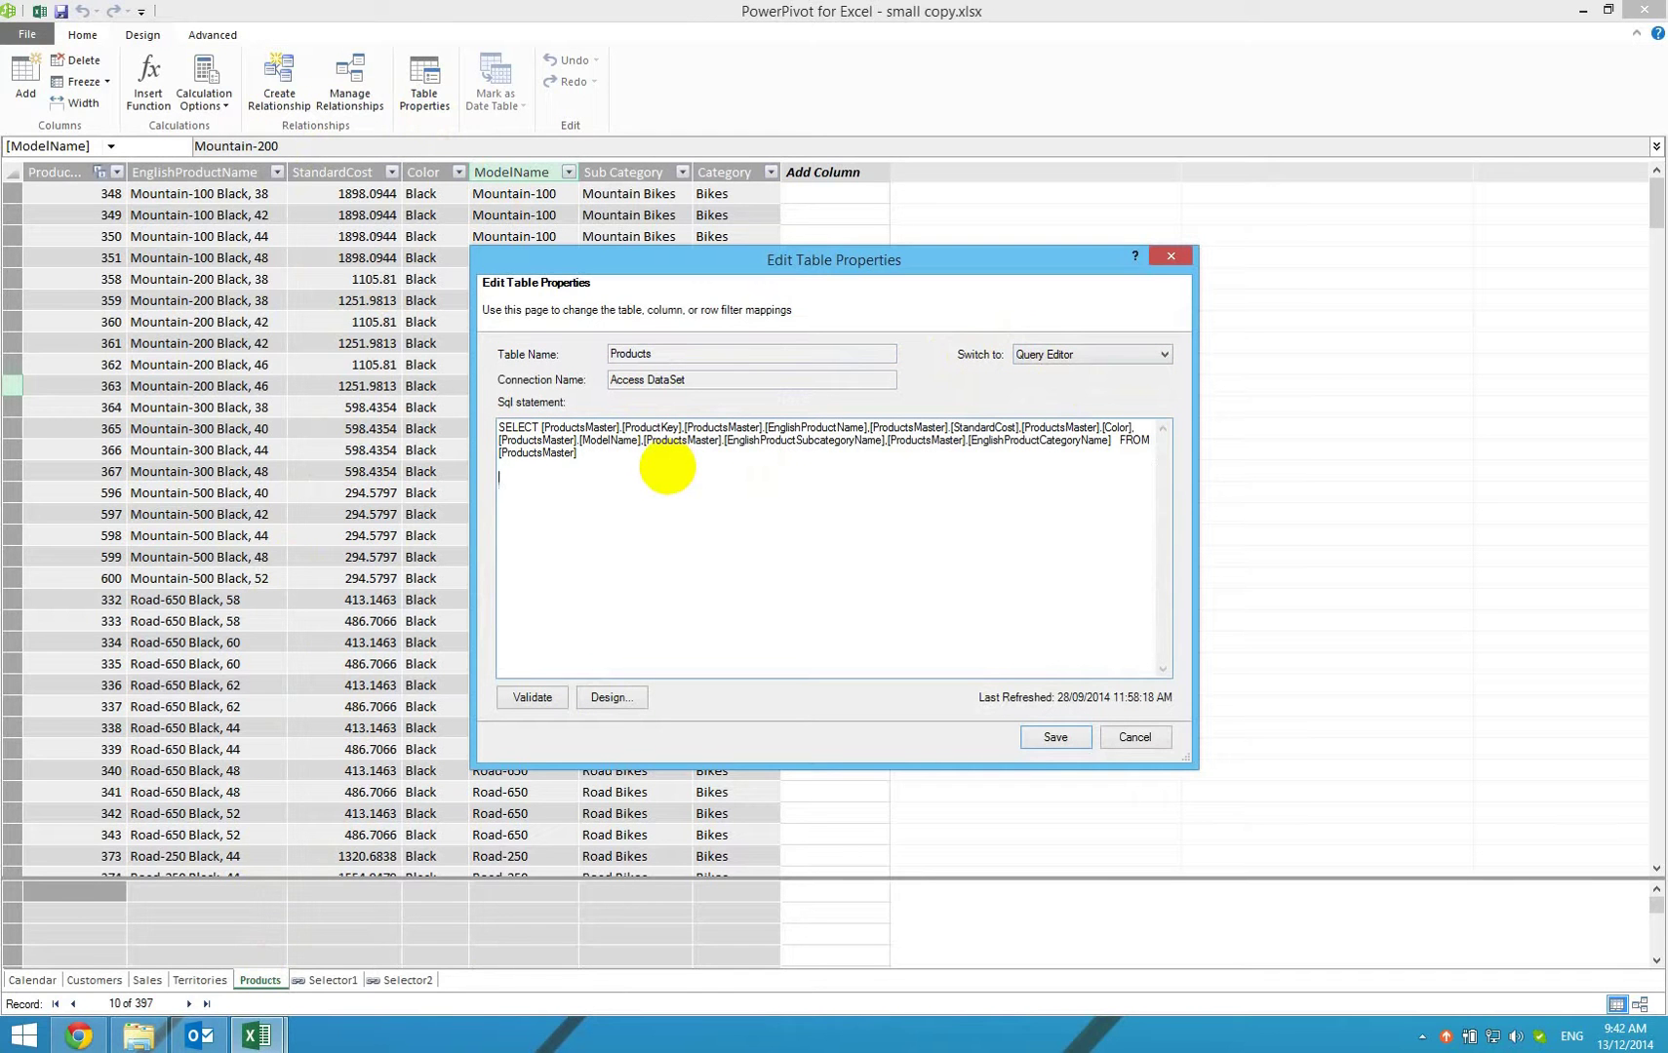
pyautogui.hotkey('ctrl', 'v')
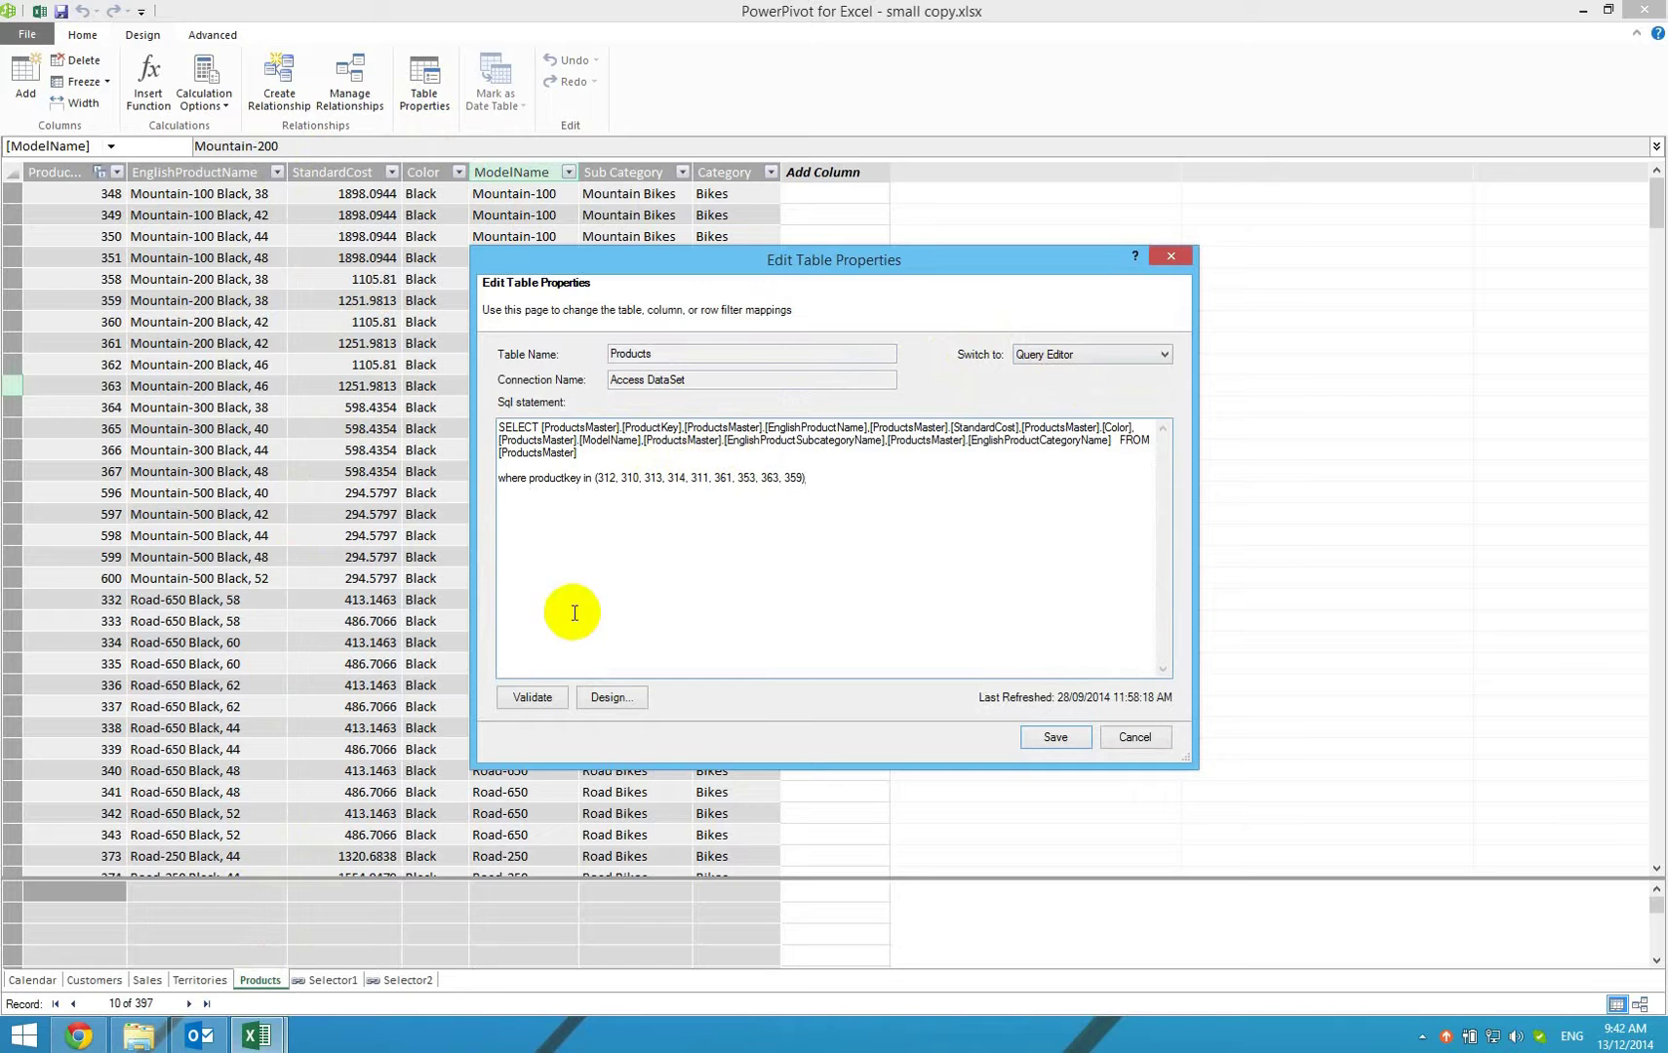
pyautogui.click(544, 698)
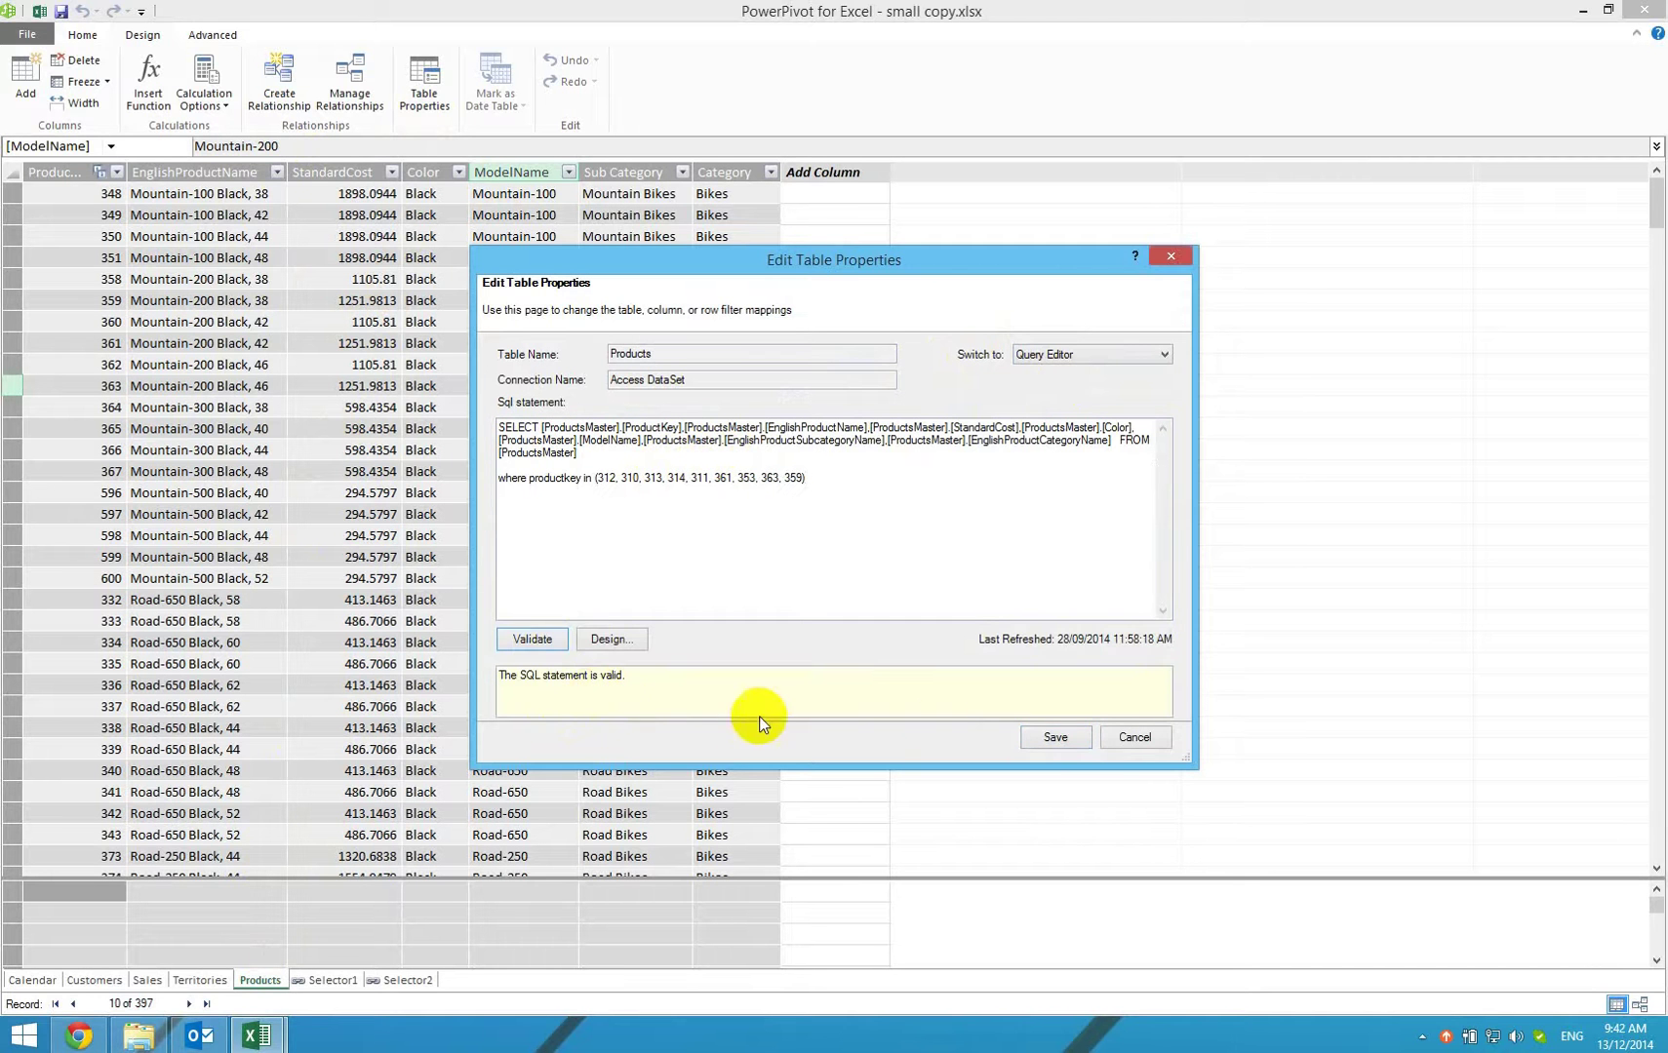
pyautogui.click(1055, 737)
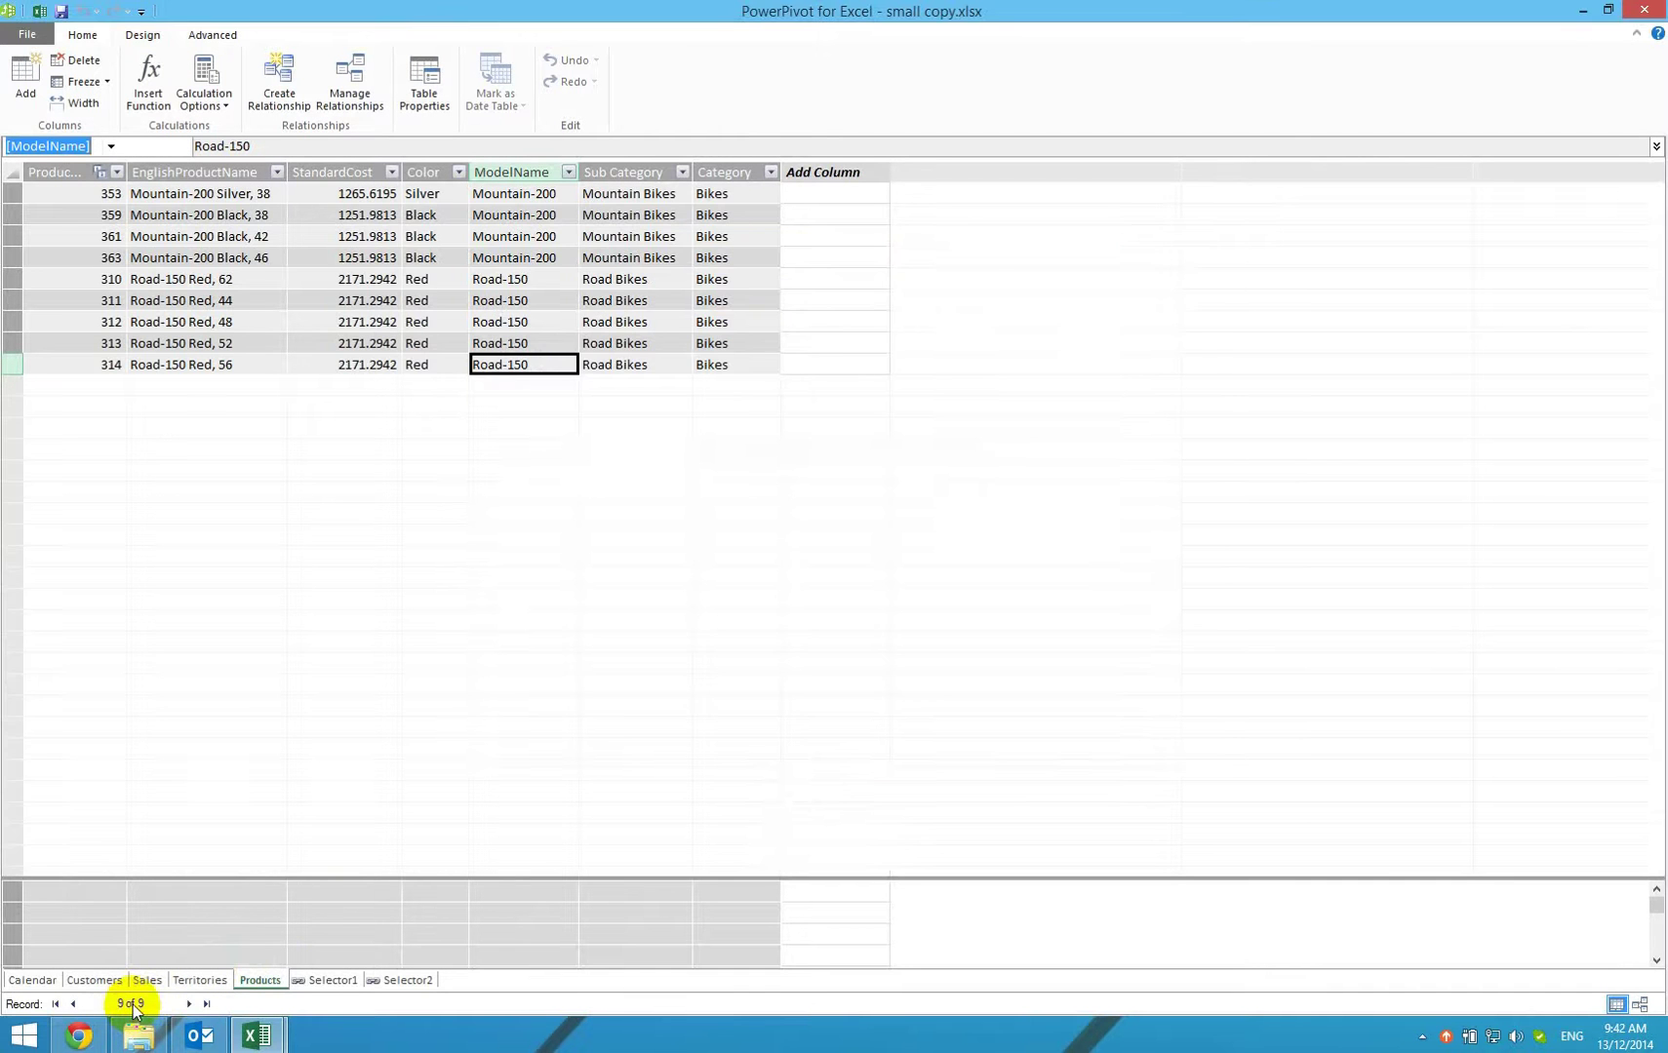
# Save small copy.xlsx and show it at 1,471 KB in the AdventureWorks folder.
pyautogui.click(60, 14)
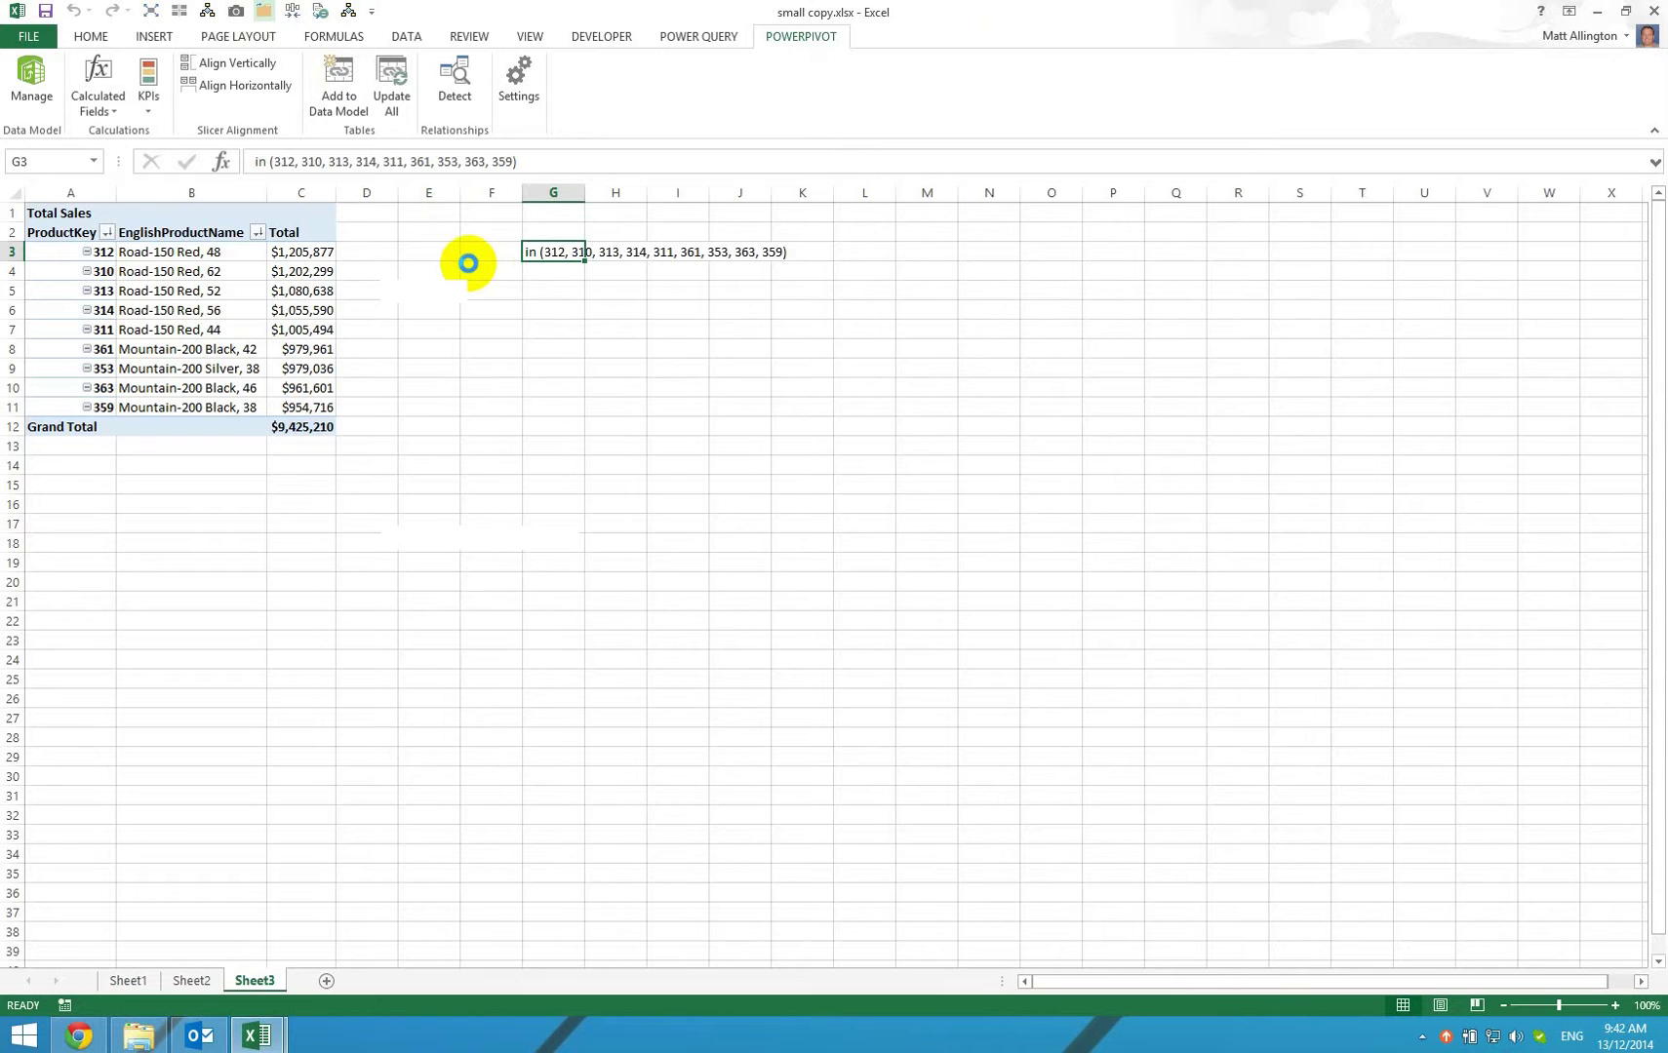
pyautogui.click(138, 1036)
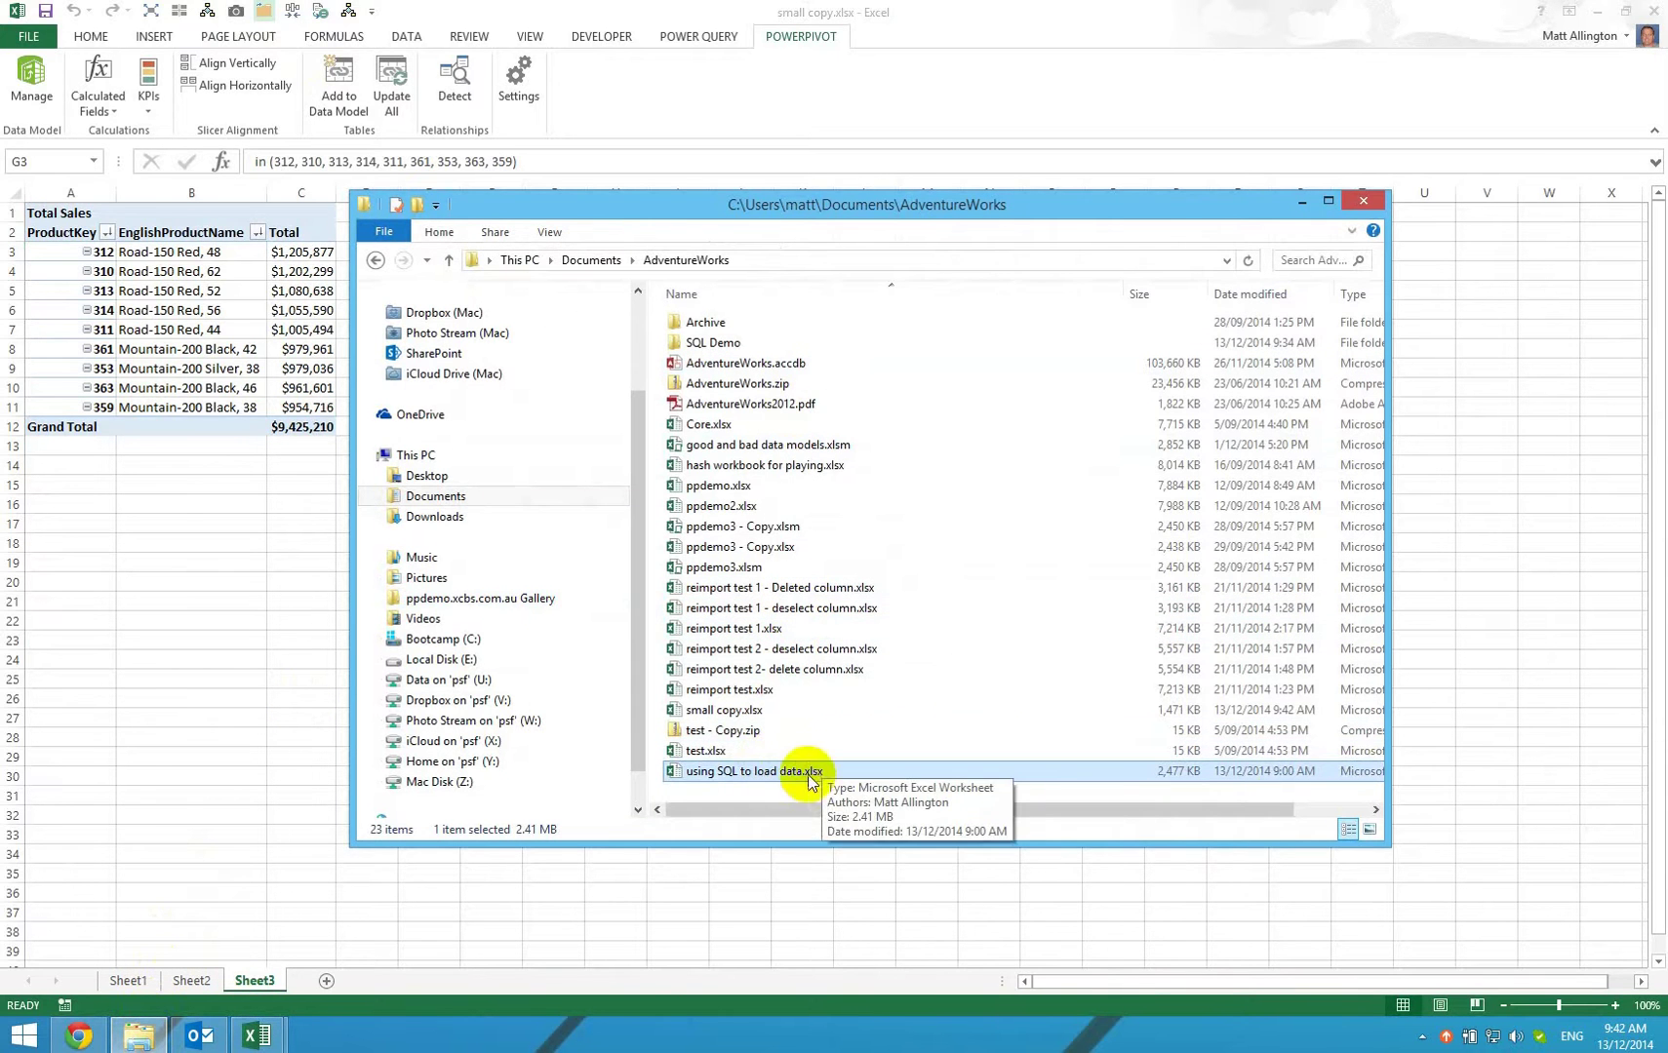
# Sort AdventureWorks by Date modified and open SQL Demo, showing Master Sales Reporting.xlsx and Sub set report.xlsx.
pyautogui.click(1251, 298)
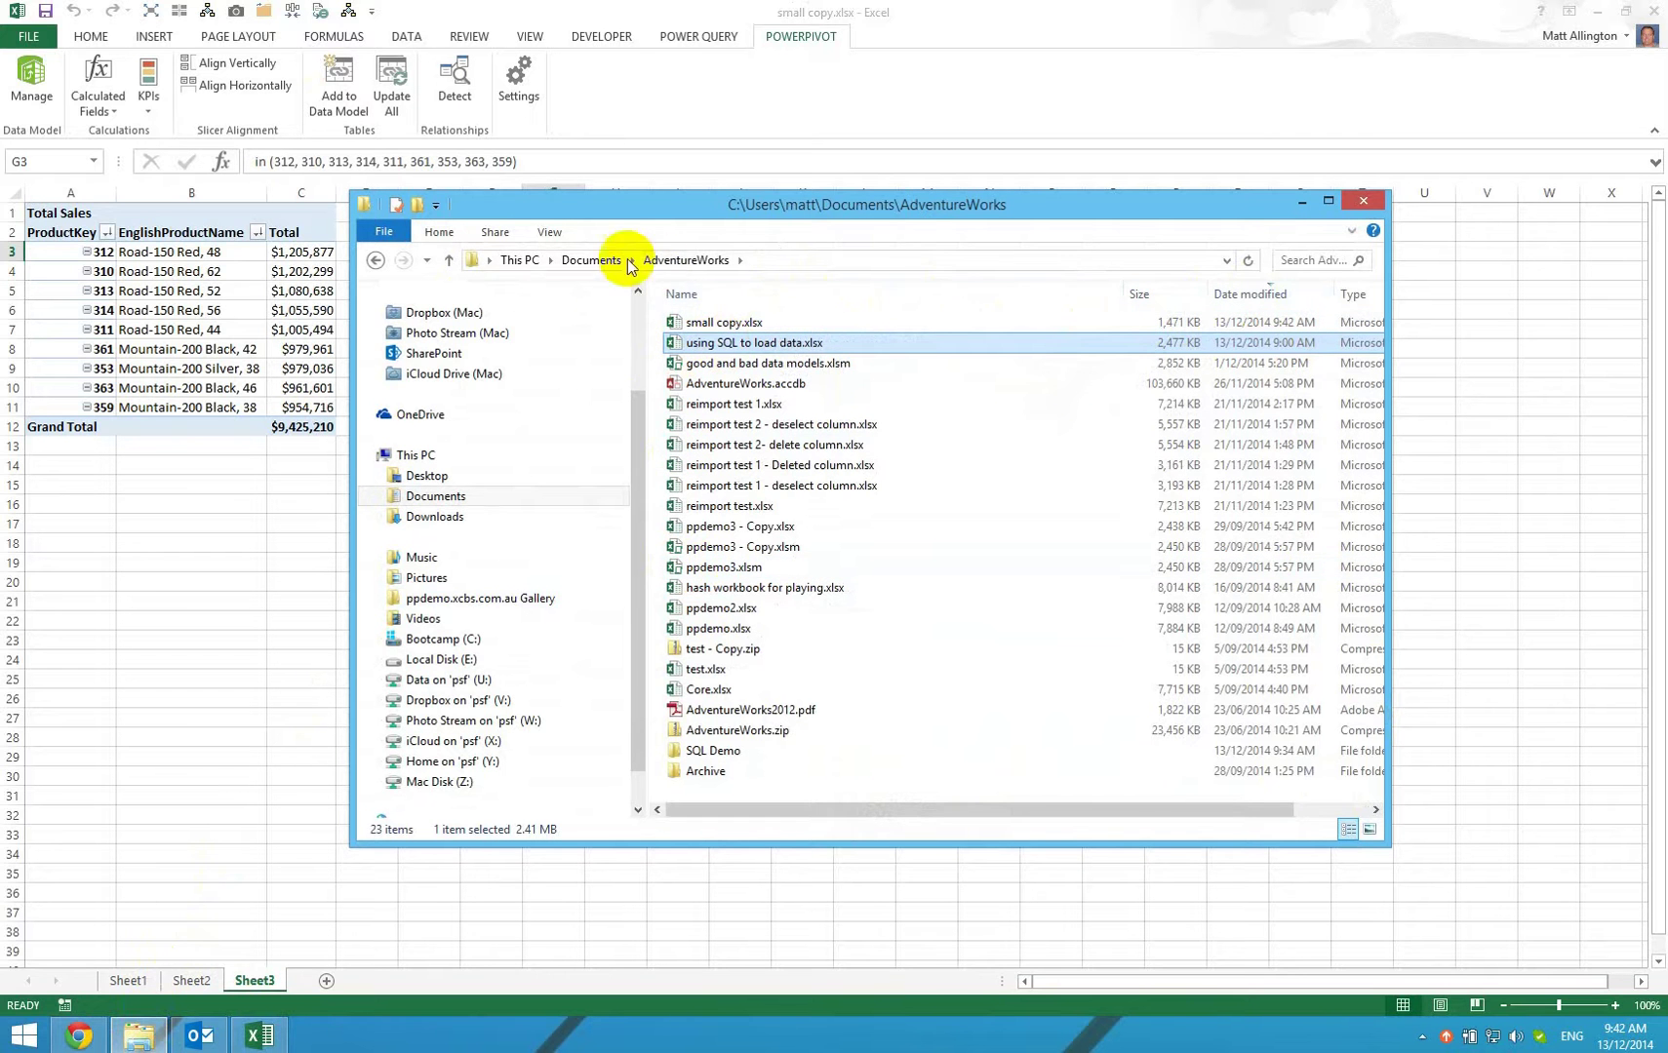
pyautogui.doubleClick(726, 750)
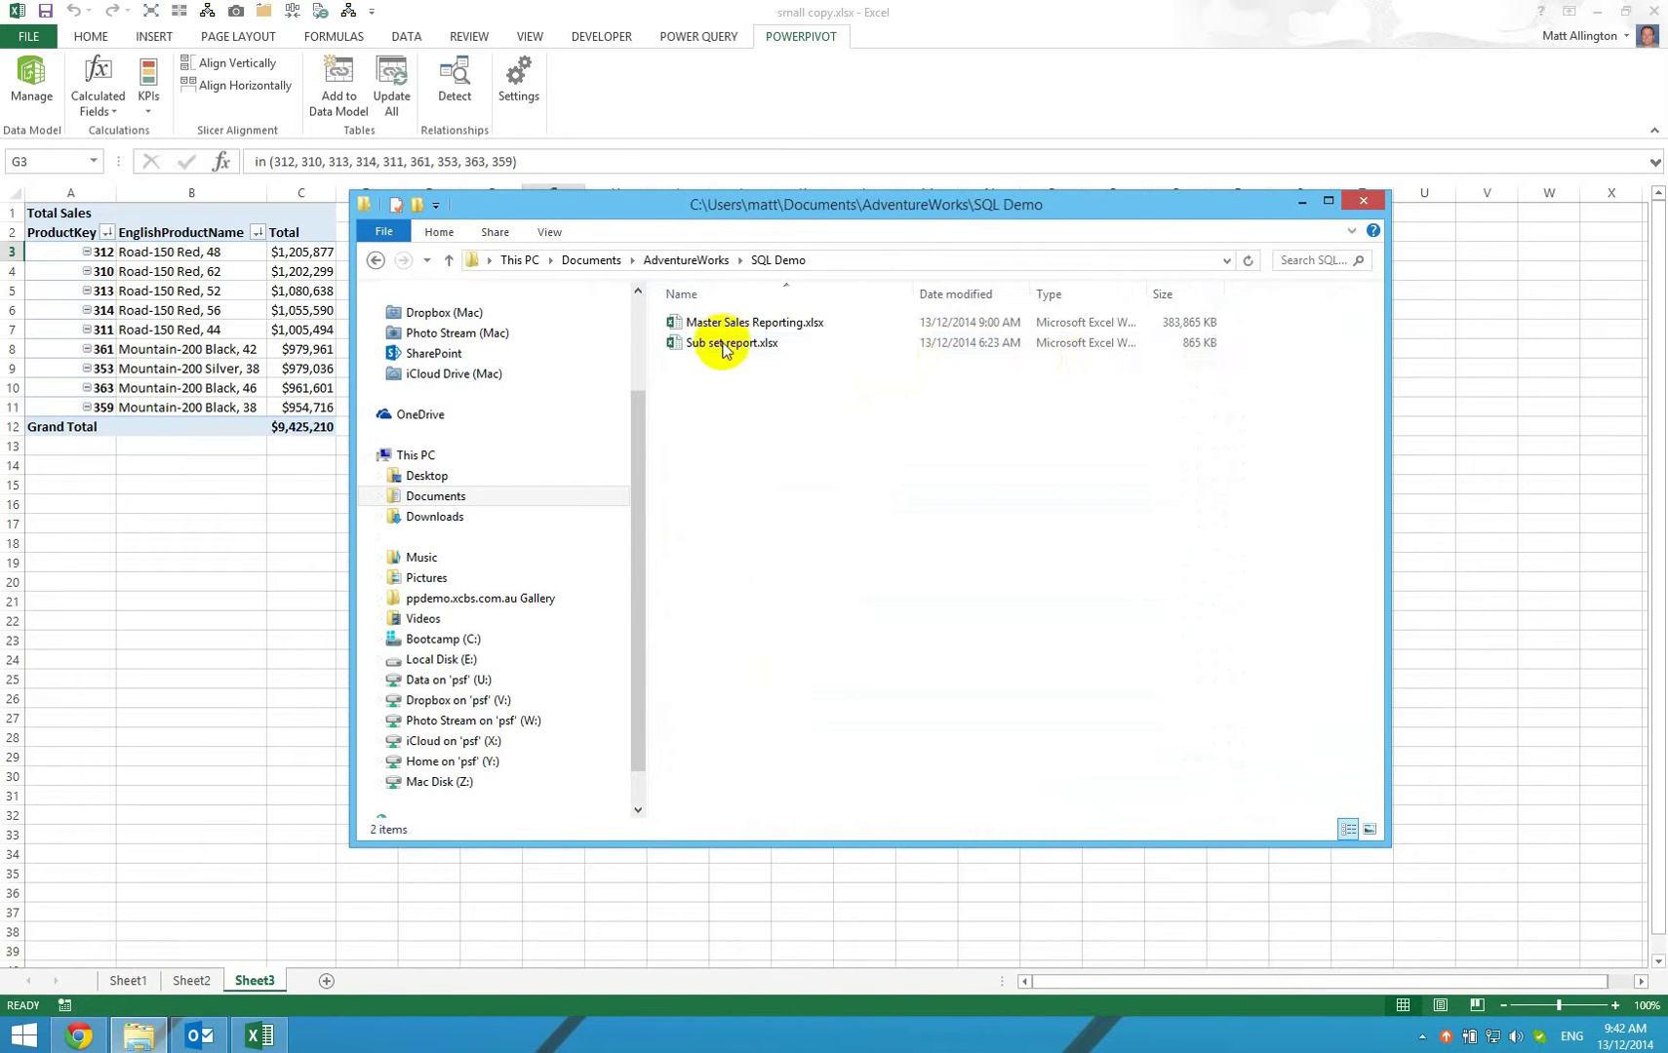